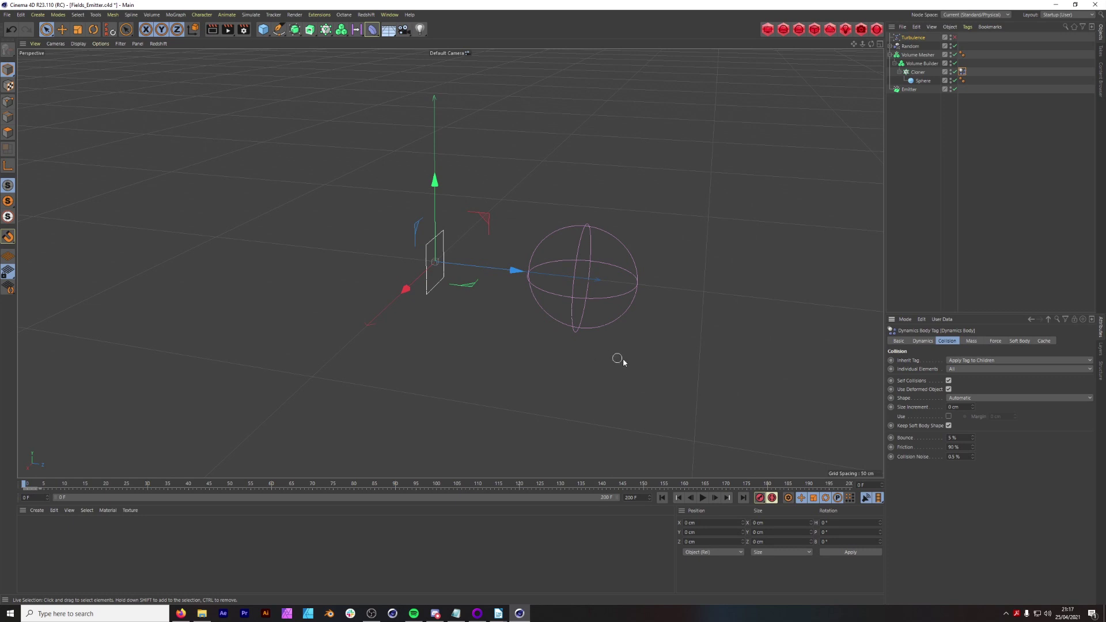
- Play the finished particle simulation and inspect the merging spheres flowing from the emitter from different angles
left_click(703, 498)
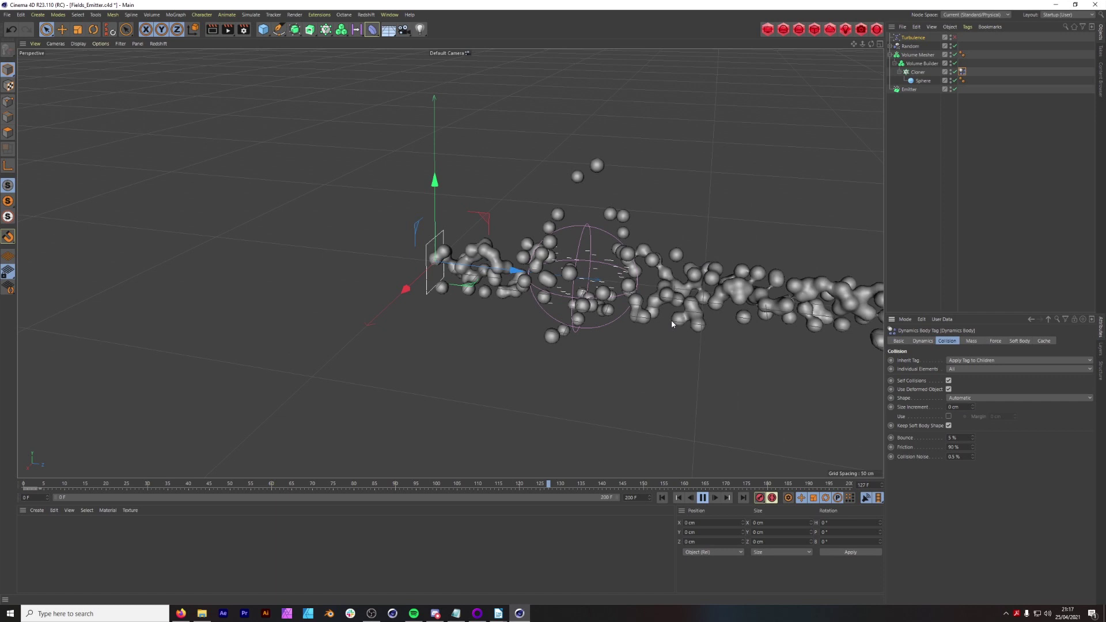
left_click_drag(583, 299, 581, 289, "alt")
middle_click_drag(580, 289, 478, 399, "alt")
right_click_drag(590, 340, 615, 321, "alt")
left_click_drag(640, 318, 543, 317, "alt")
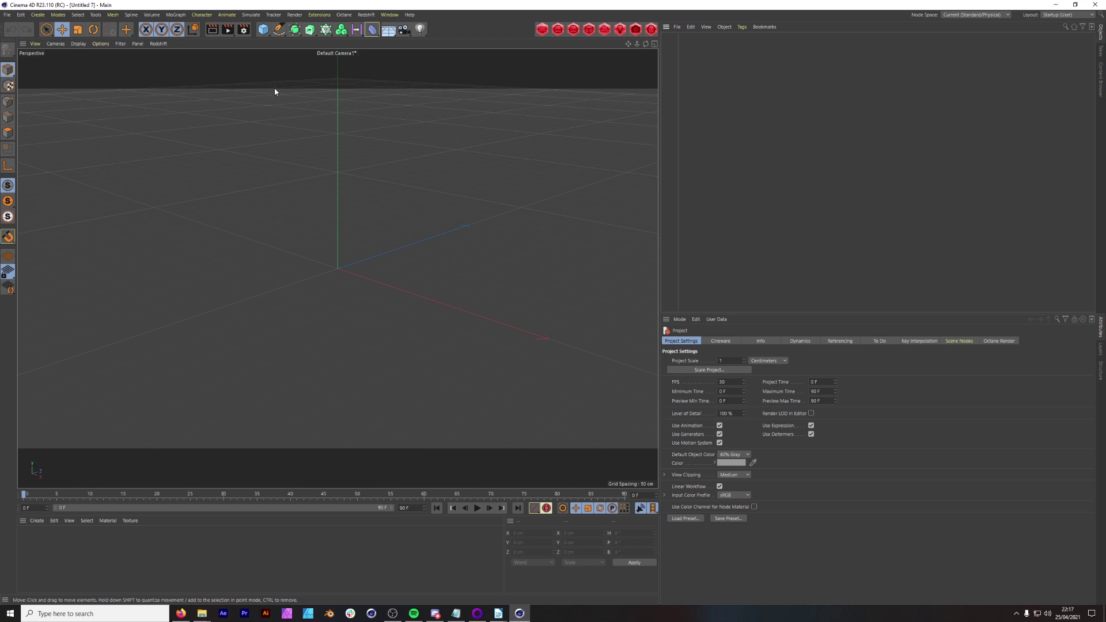
- Add a particle emitter to the empty scene
left_click(253, 17)
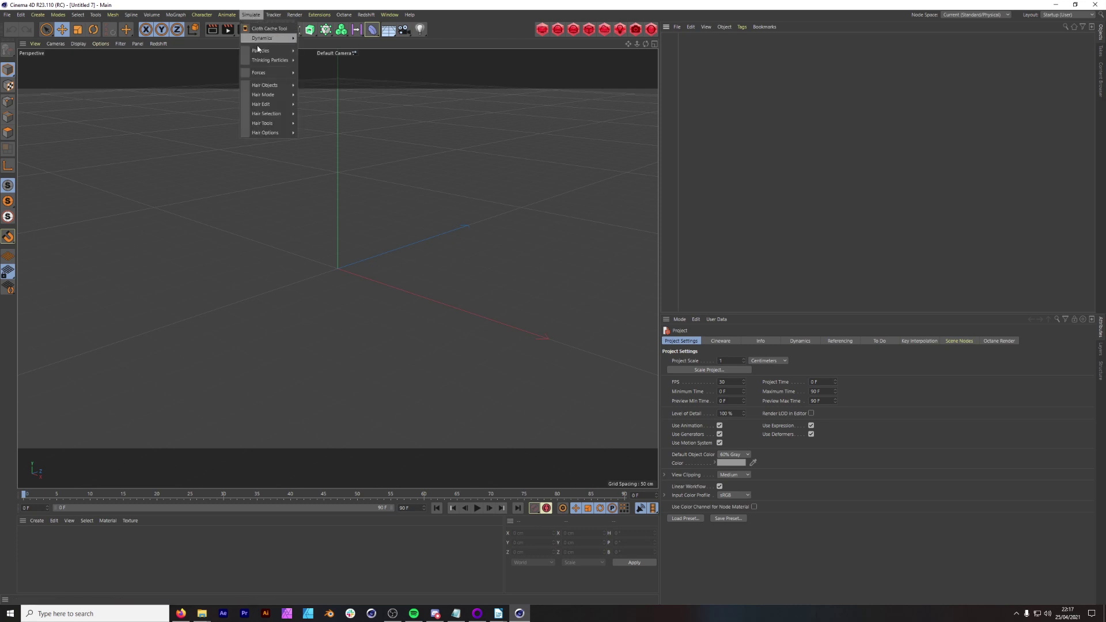
mouse_move(270, 51)
left_click(311, 51)
- Add a sphere primitive and set its radius to 15 cm
left_click(262, 30)
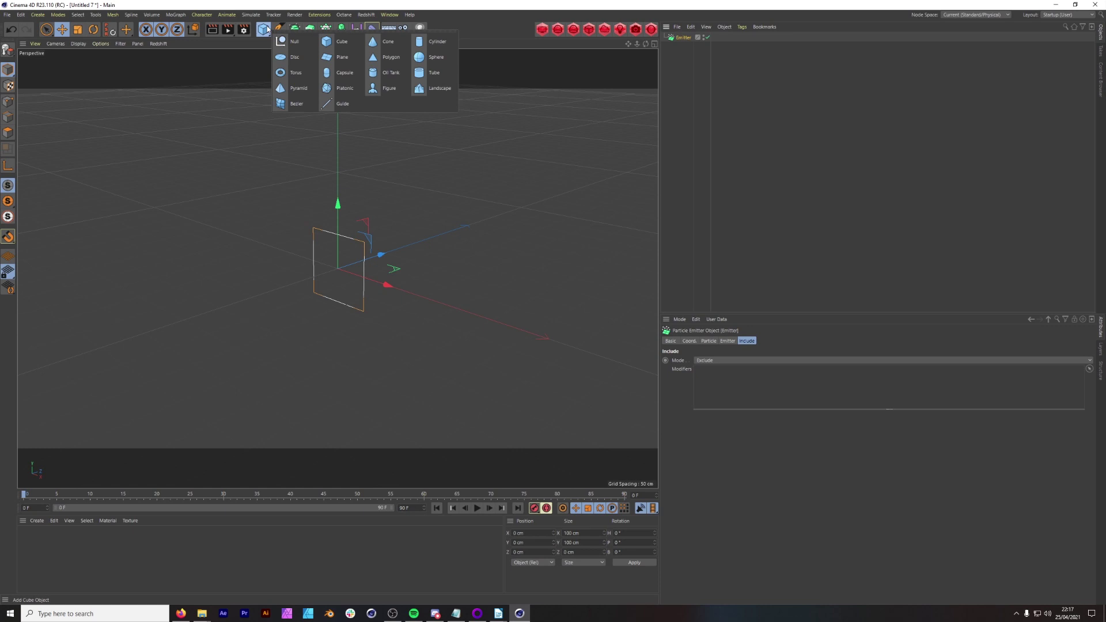
left_click(432, 45)
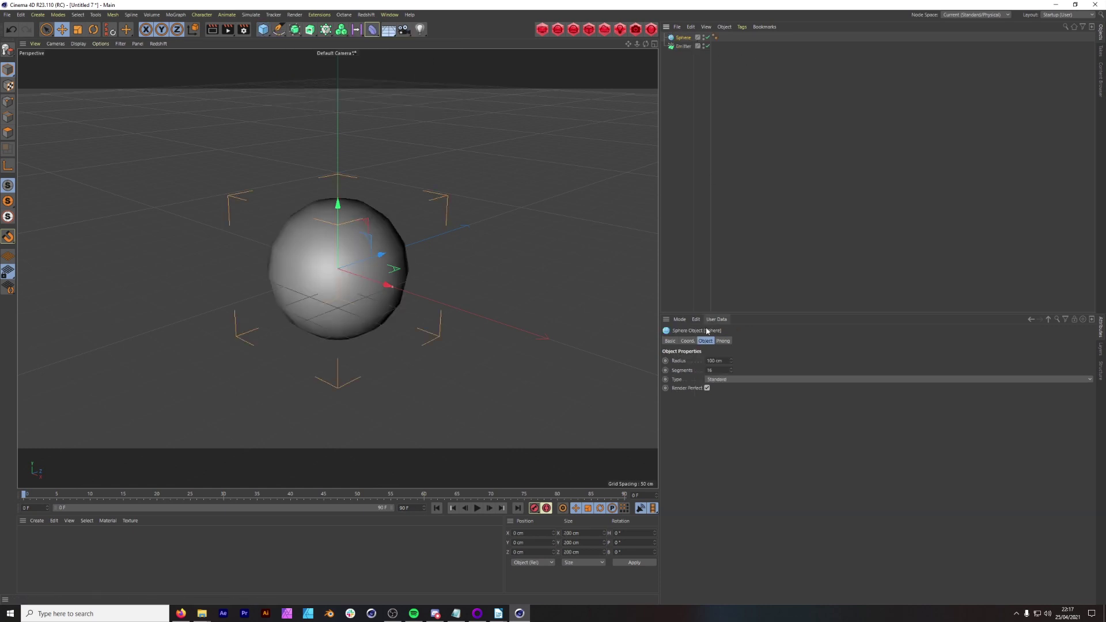
left_click_drag(724, 362, 642, 321)
type("15")
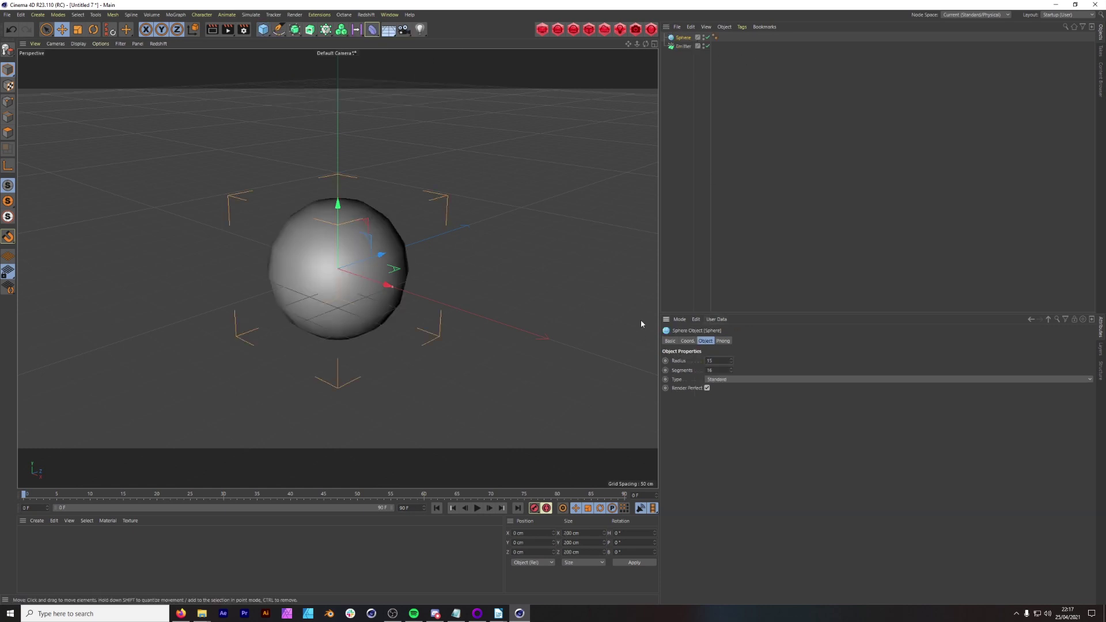
key("Return")
left_click(242, 90)
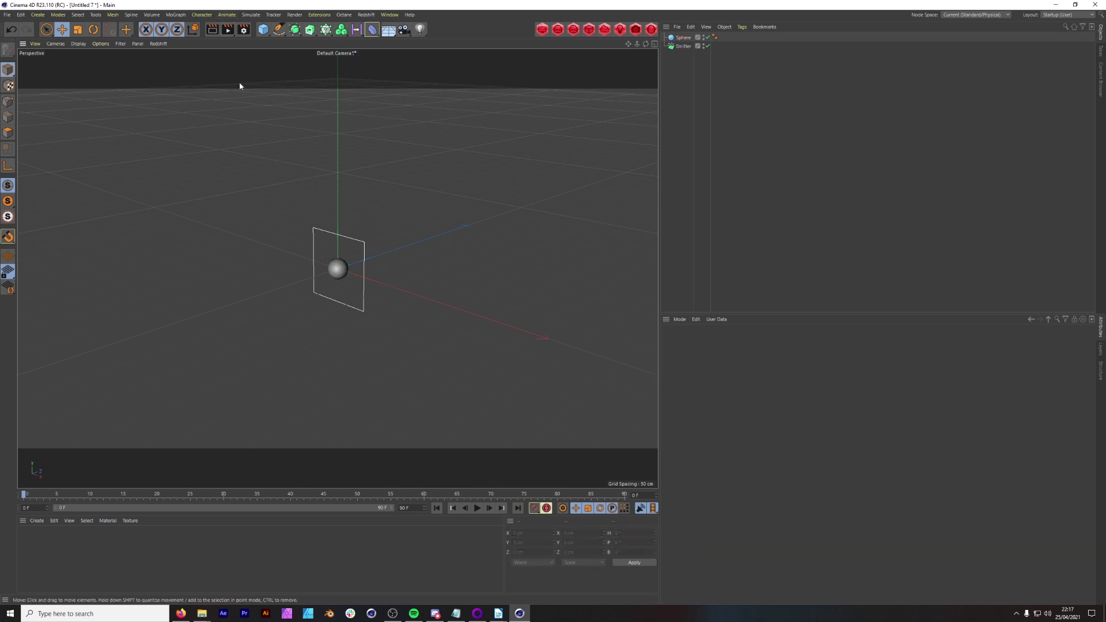
- Add a MoGraph Cloner and make the sphere its child
left_click(181, 16)
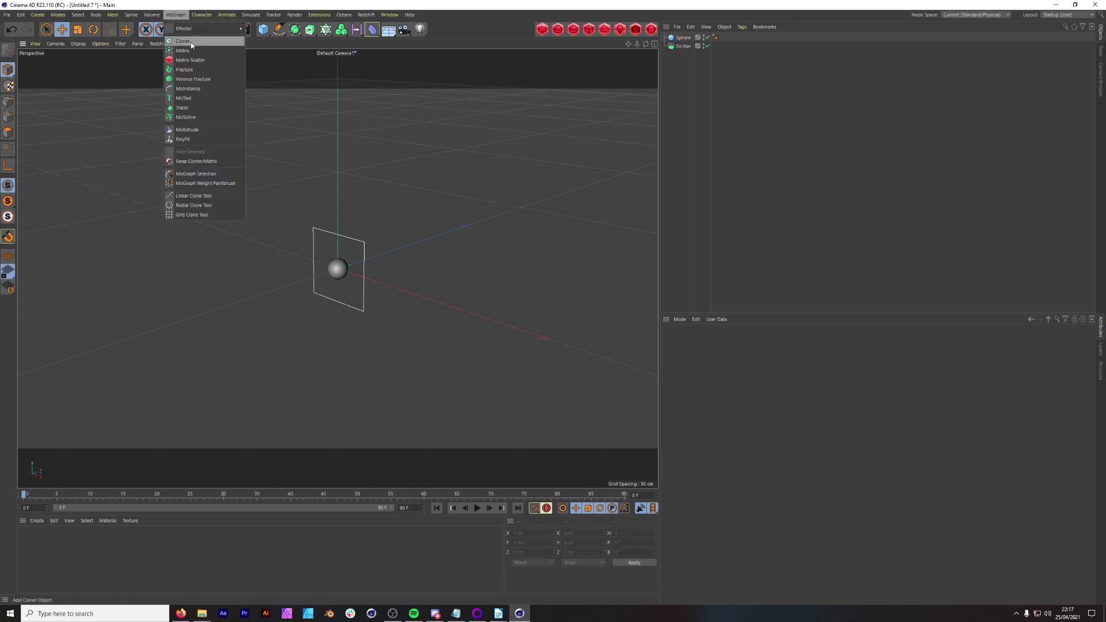
left_click(182, 40)
left_click_drag(681, 38, 681, 38)
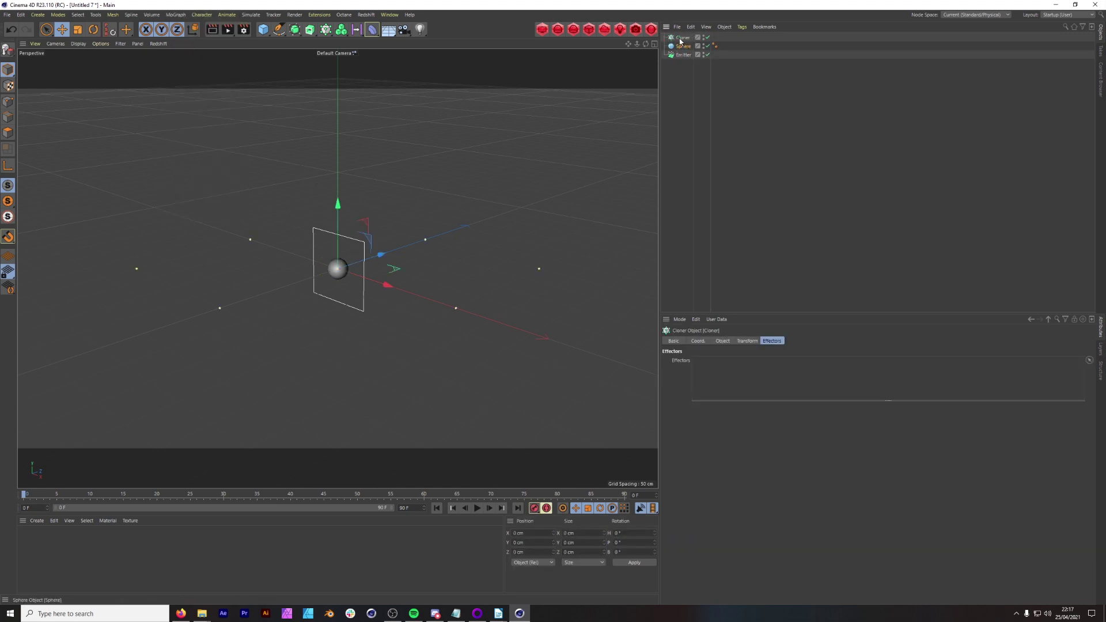
- Set the Cloner's mode to Object and assign the Emitter as the object to clone onto
left_click(723, 341)
left_click(734, 360)
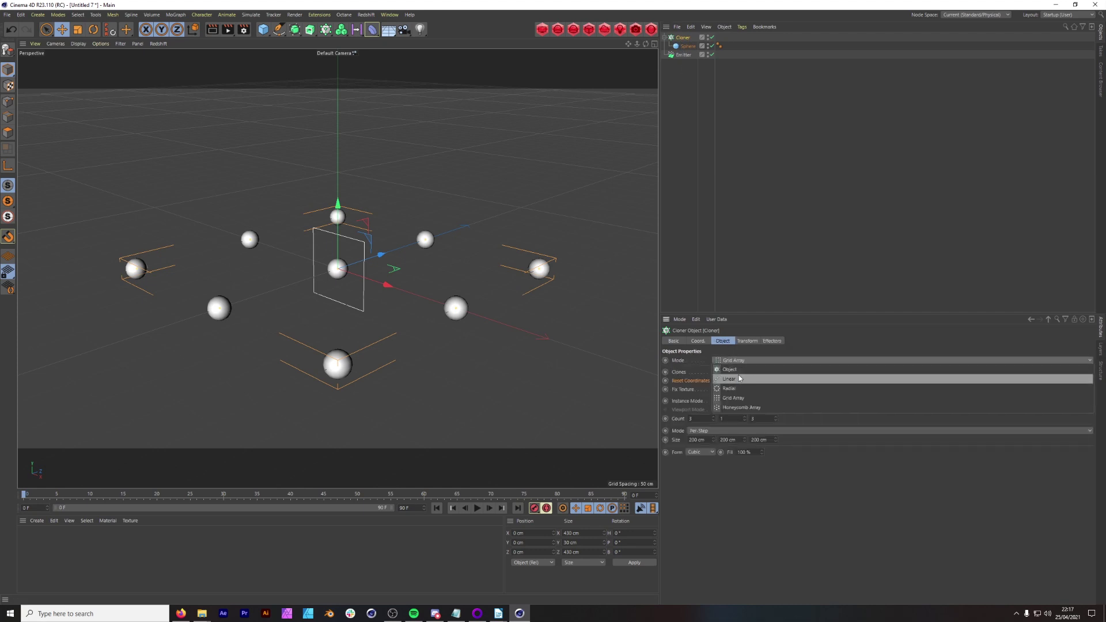
left_click(787, 370)
left_click(1090, 418)
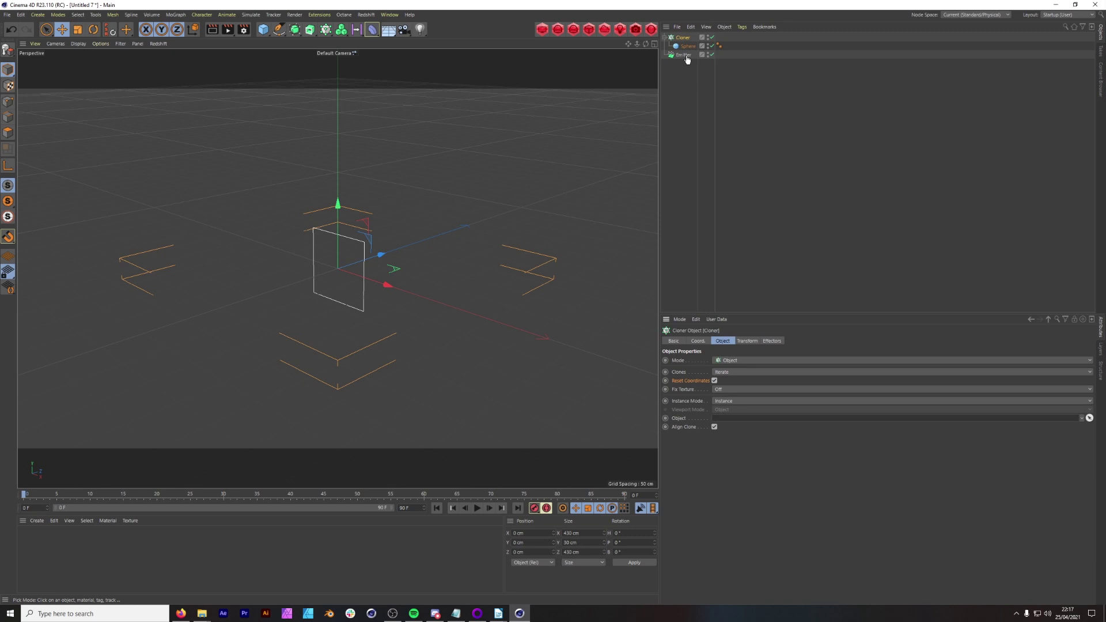
left_click(686, 57)
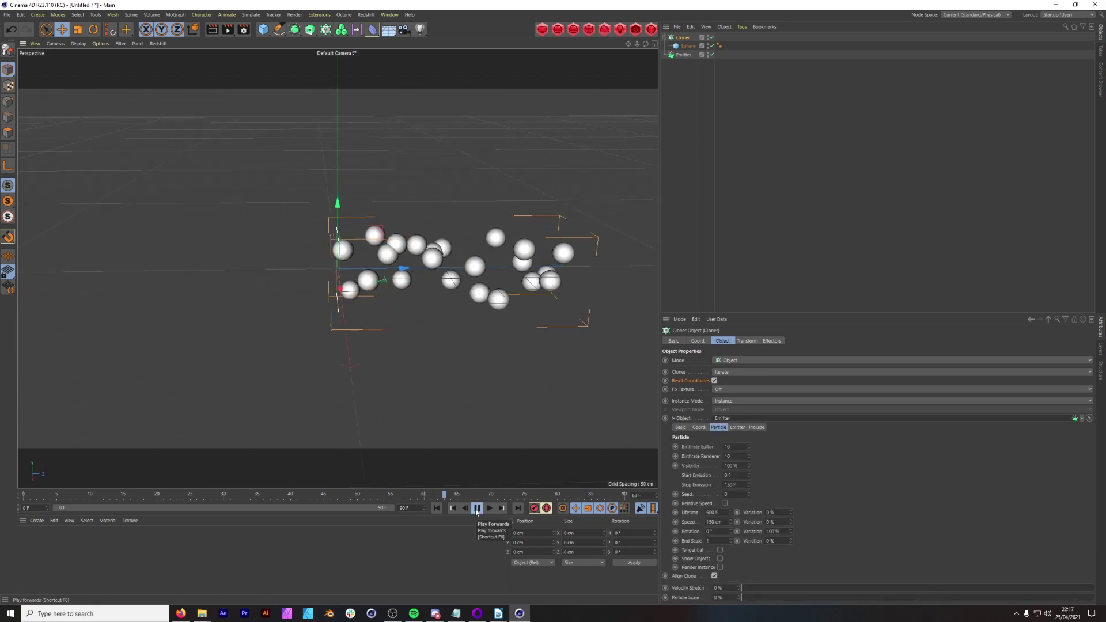
- Preview the emitted spheres from the start and extend the timeline to 200 frames
left_click(478, 509)
left_click_drag(551, 495, 75, 497)
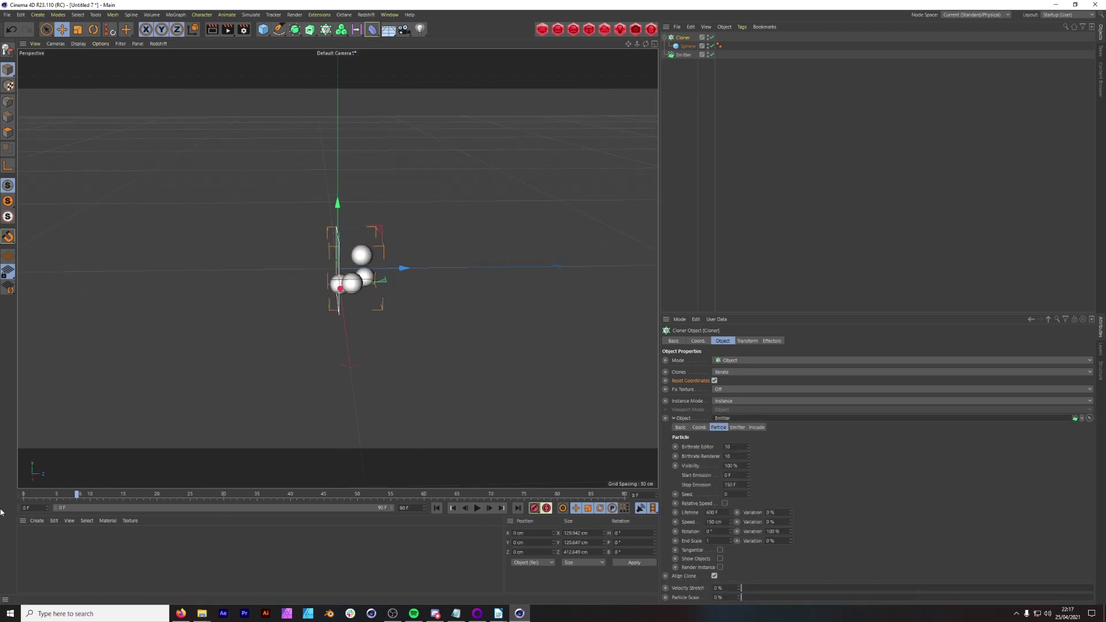
left_click_drag(75, 496, 23, 496)
left_click_drag(413, 508, 327, 500)
type("200")
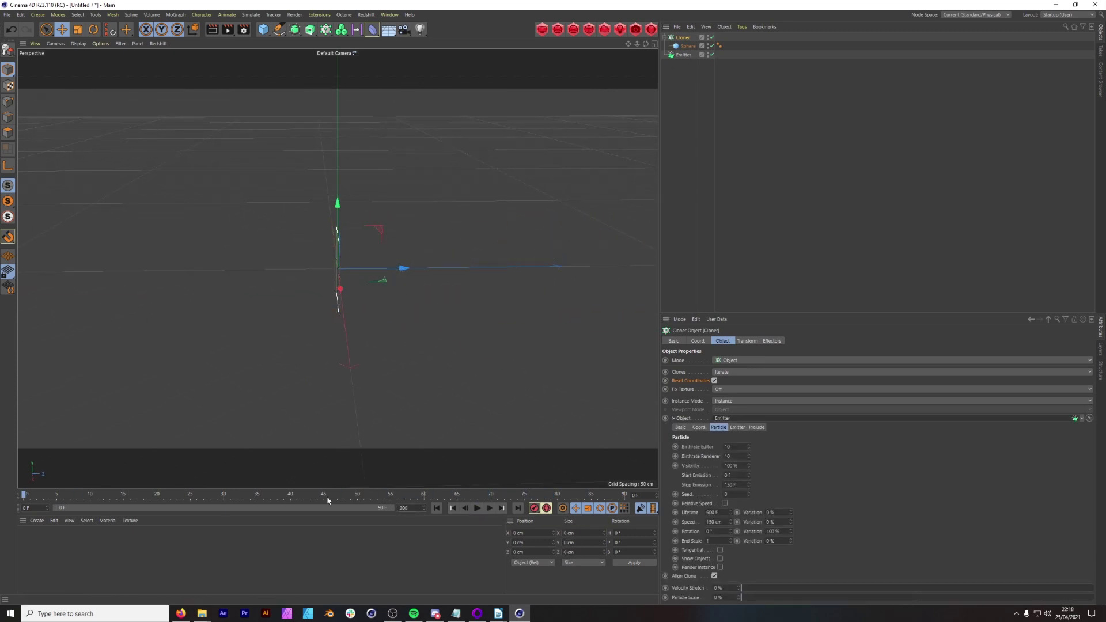
key("Return")
- Add a Volume Builder and place the Cloner inside it
left_click_drag(348, 455, 357, 250, "alt")
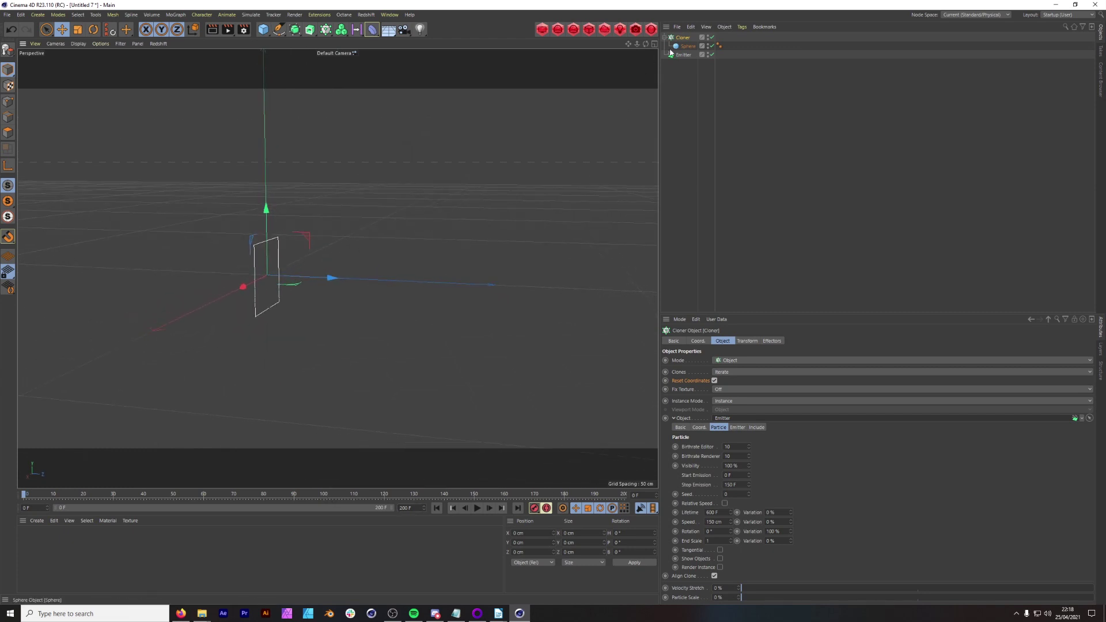
left_click(341, 30)
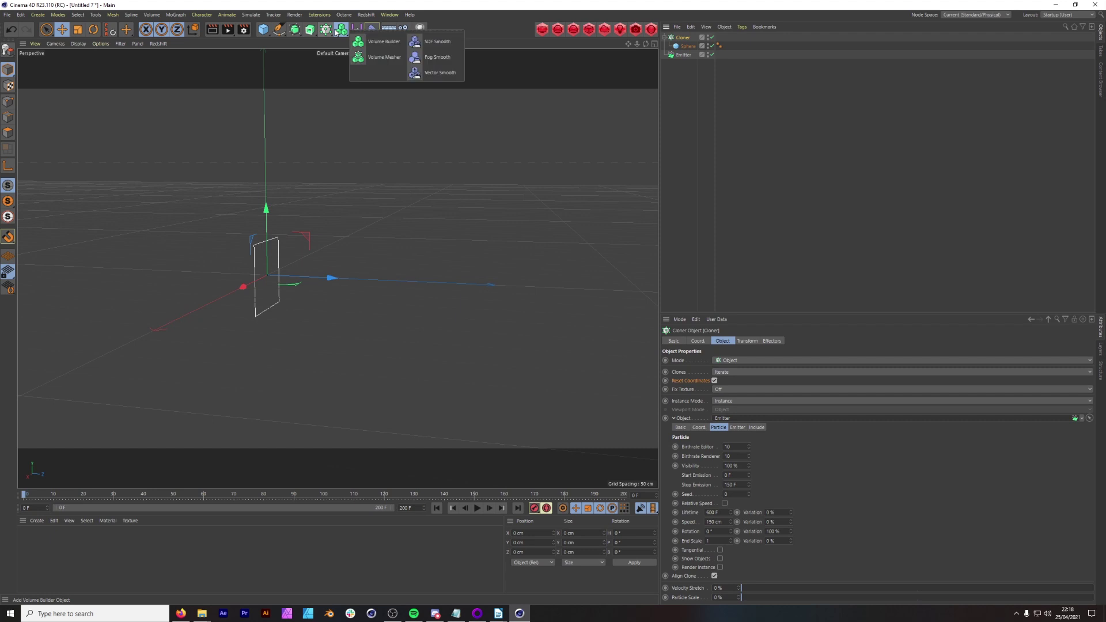
left_click(392, 42)
left_click(341, 29)
left_click(531, 49)
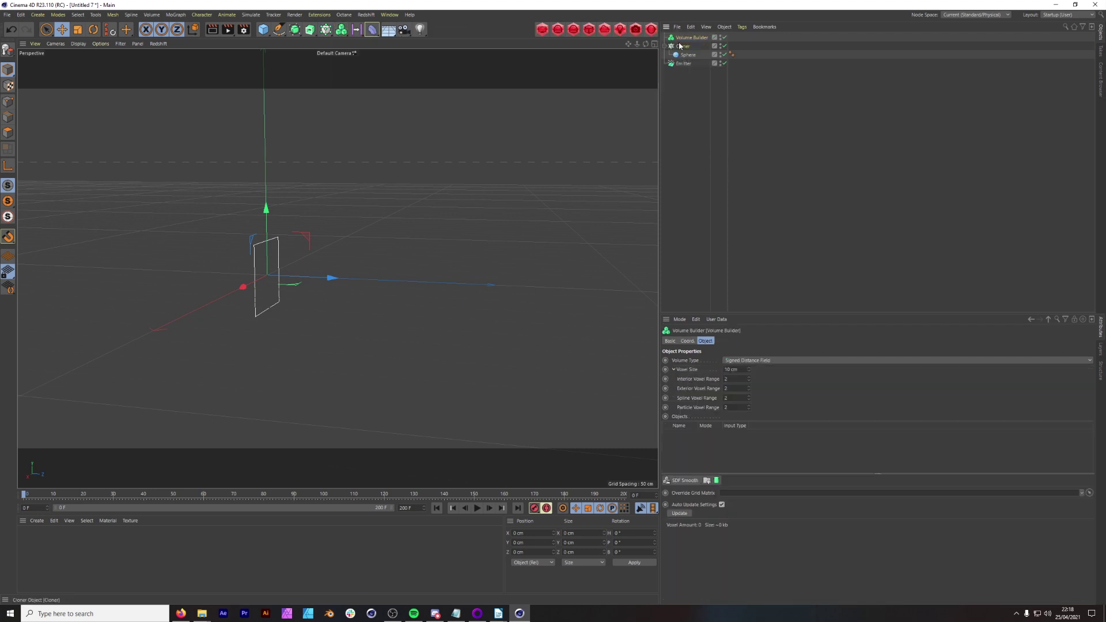
left_click_drag(680, 46, 690, 38)
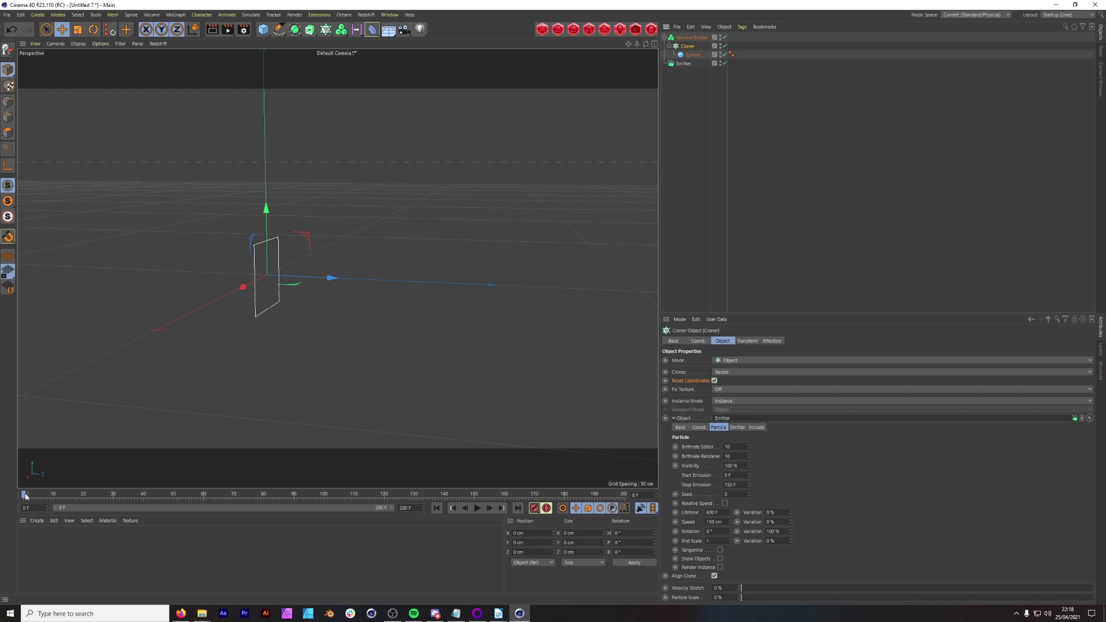
- Add a Volume Mesher and place the Volume Builder inside it
mouse_move(25, 495)
left_mouse_down()
mouse_move(193, 503)
mouse_move(22, 496)
left_mouse_up()
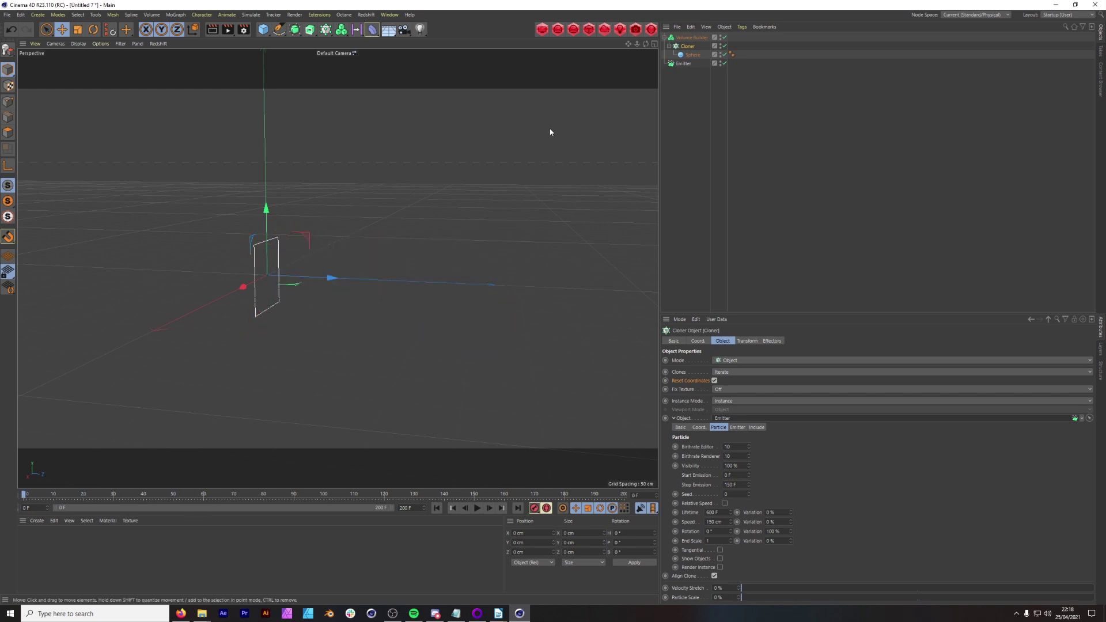
left_click(342, 29)
left_click(391, 56)
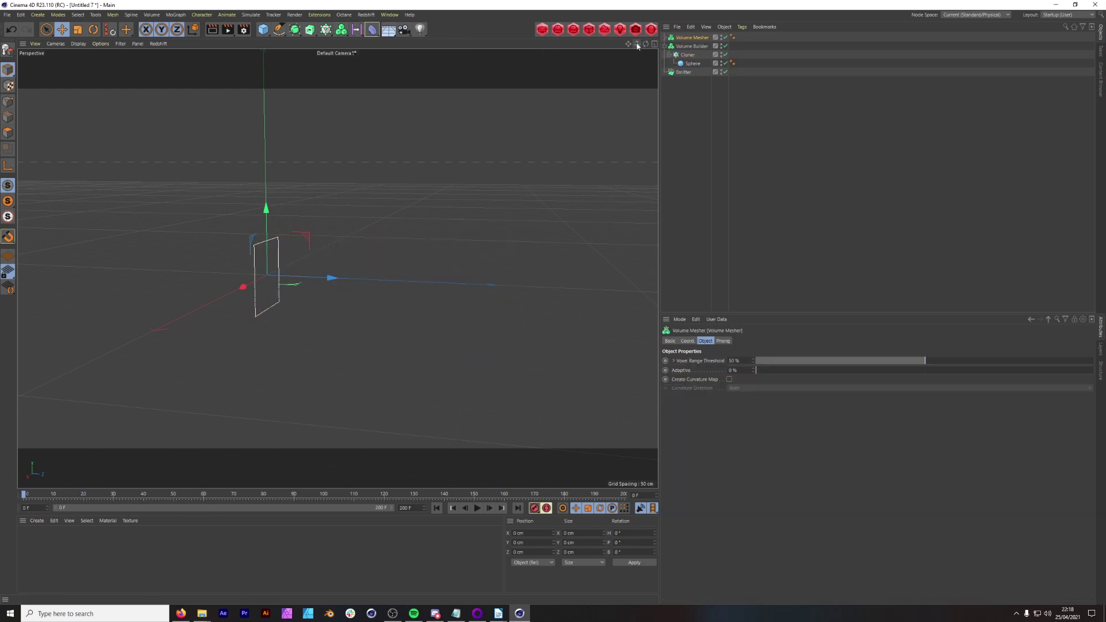
left_click_drag(692, 46, 692, 38)
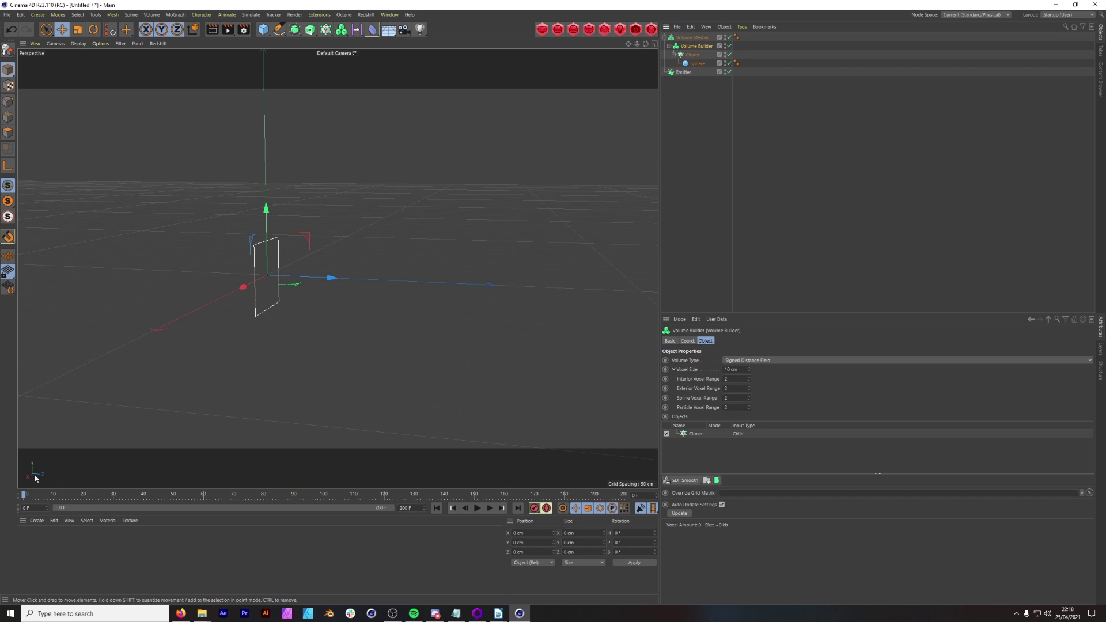
- Scrub the animation to check the meshed spheres and set the Volume Builder's voxel size to 5 cm
left_click_drag(24, 495, 275, 500)
left_click_drag(391, 290, 443, 273, "alt")
scroll(408, 287, "up", 5)
scroll(223, 311, "down", 5)
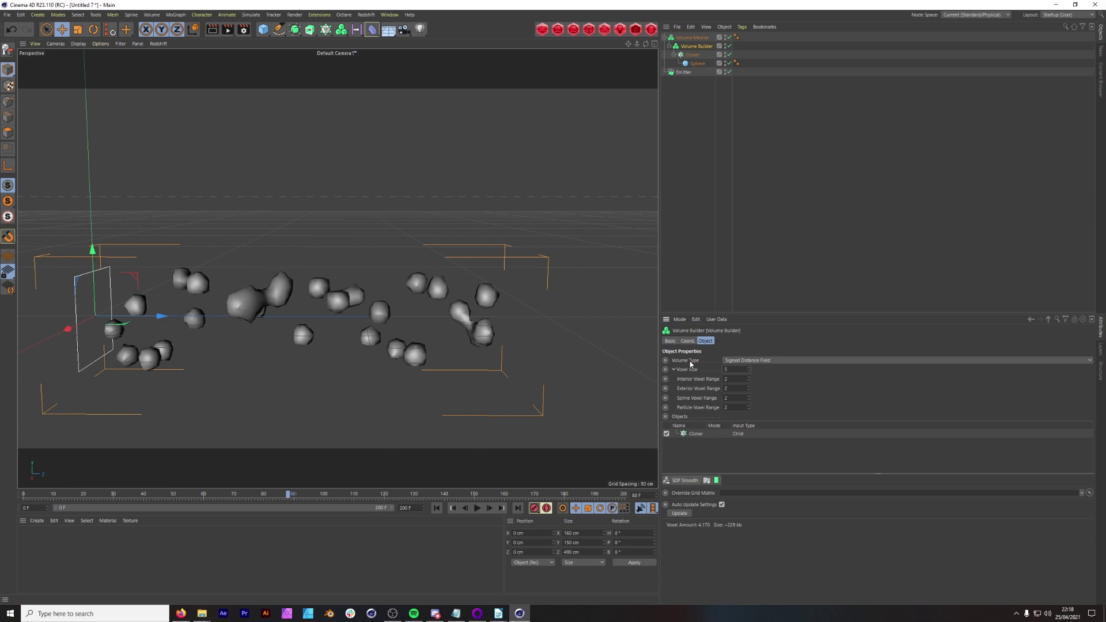
key("Return")
- Set the Emitter's particle speed to 250 cm and its stop emission to frame 250
left_click(682, 72)
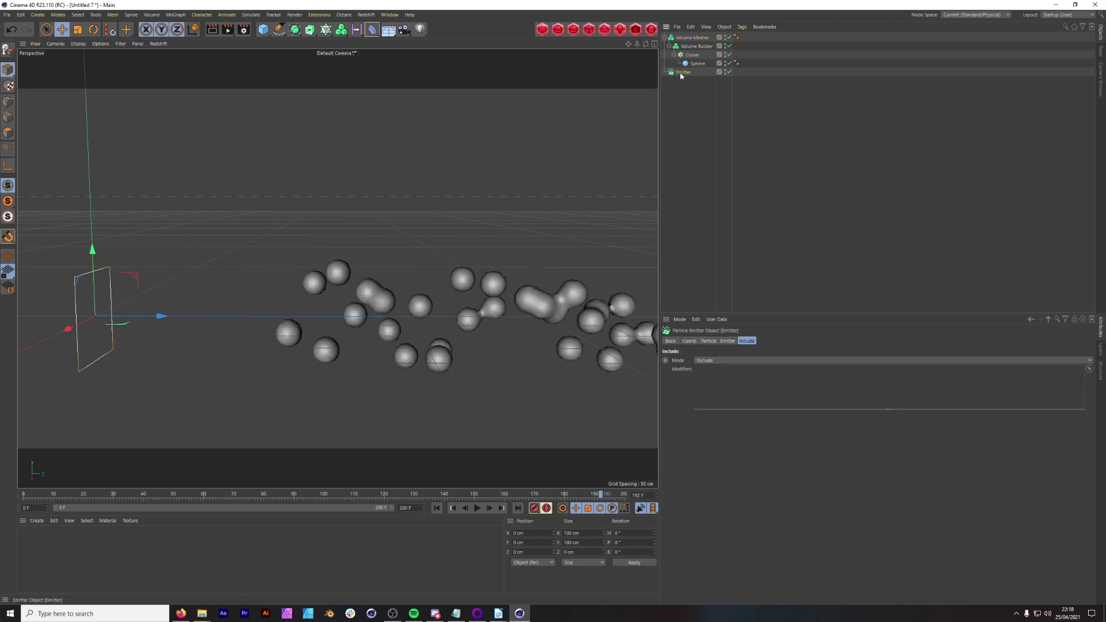
left_click(709, 343)
left_click(671, 342)
left_click(689, 342)
left_click(707, 343)
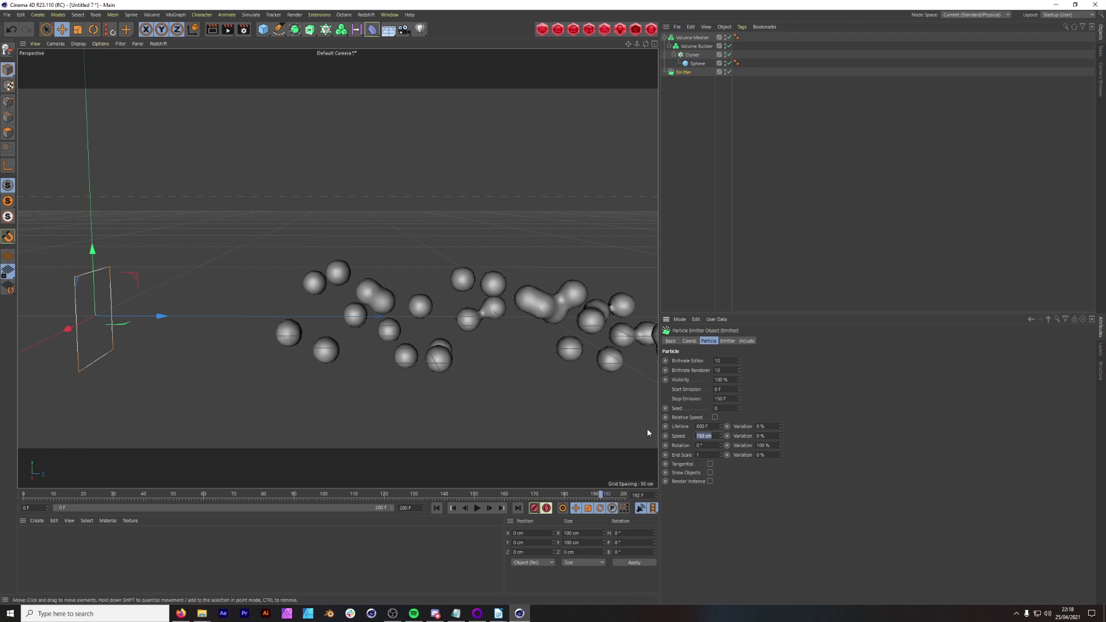
type("2")
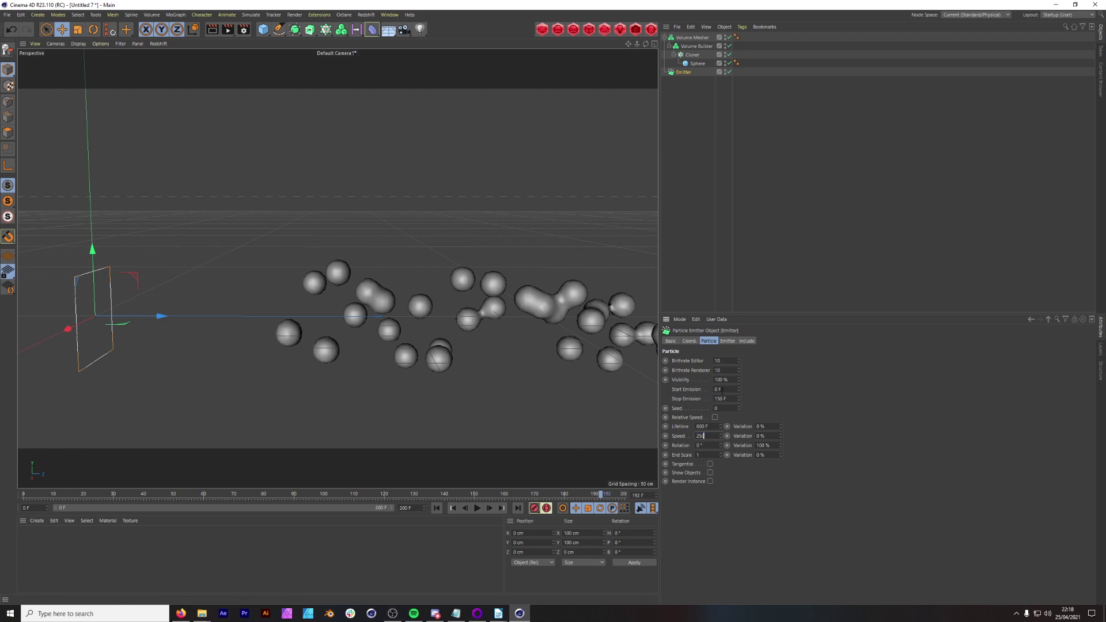
left_click_drag(738, 400, 655, 388)
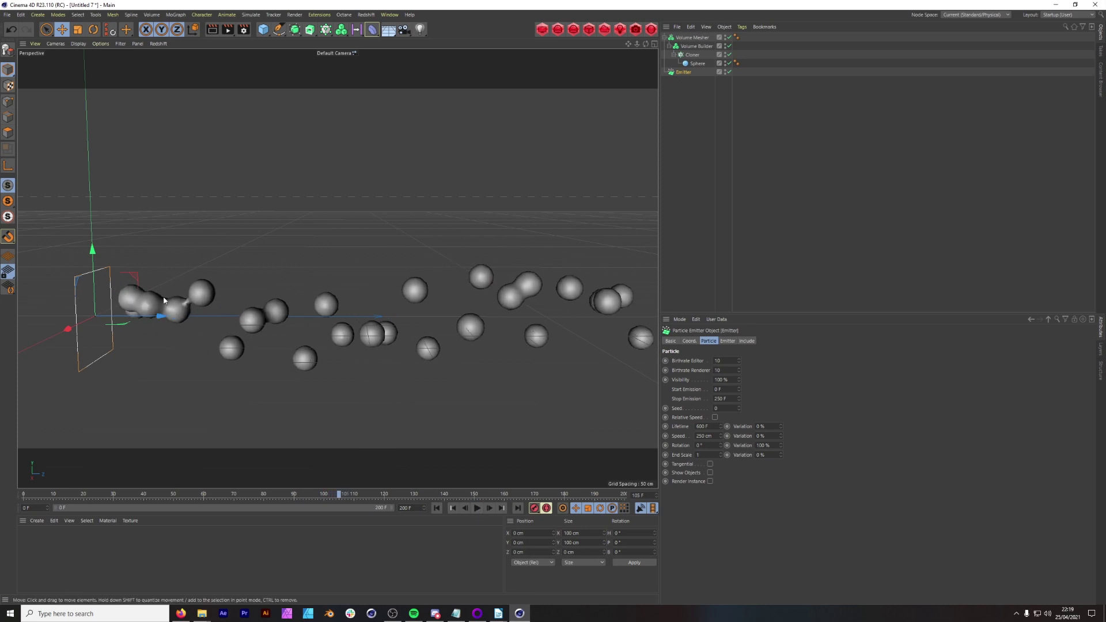
- Add a Random effector to the Cloner
scroll(152, 295, "up", 5)
left_click_drag(152, 294, 473, 202, "alt")
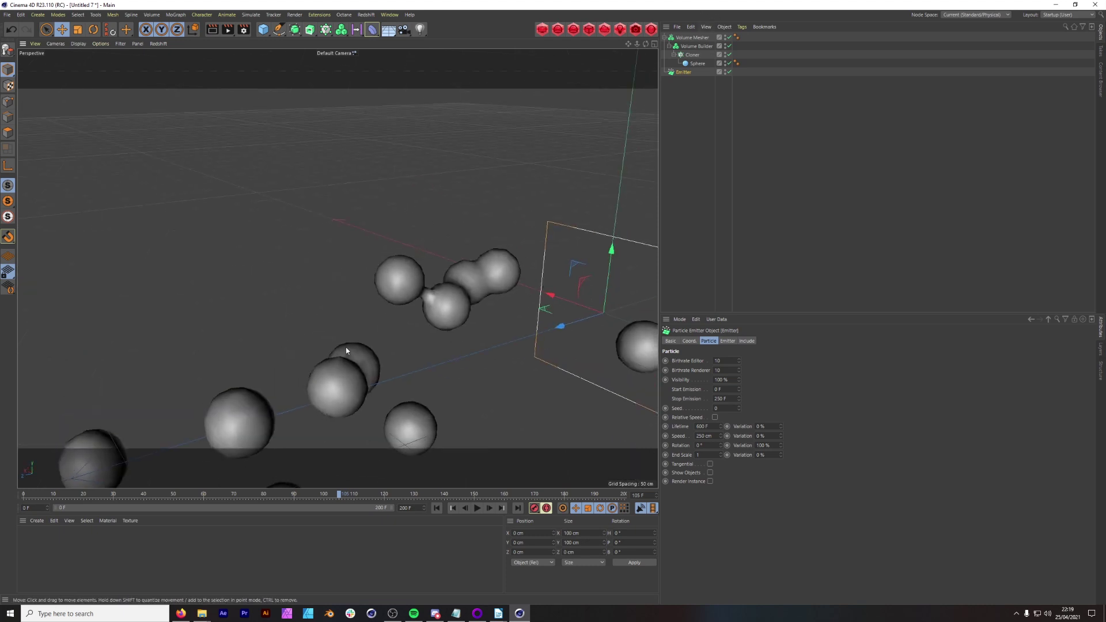
left_click_drag(346, 351, 419, 234, "alt")
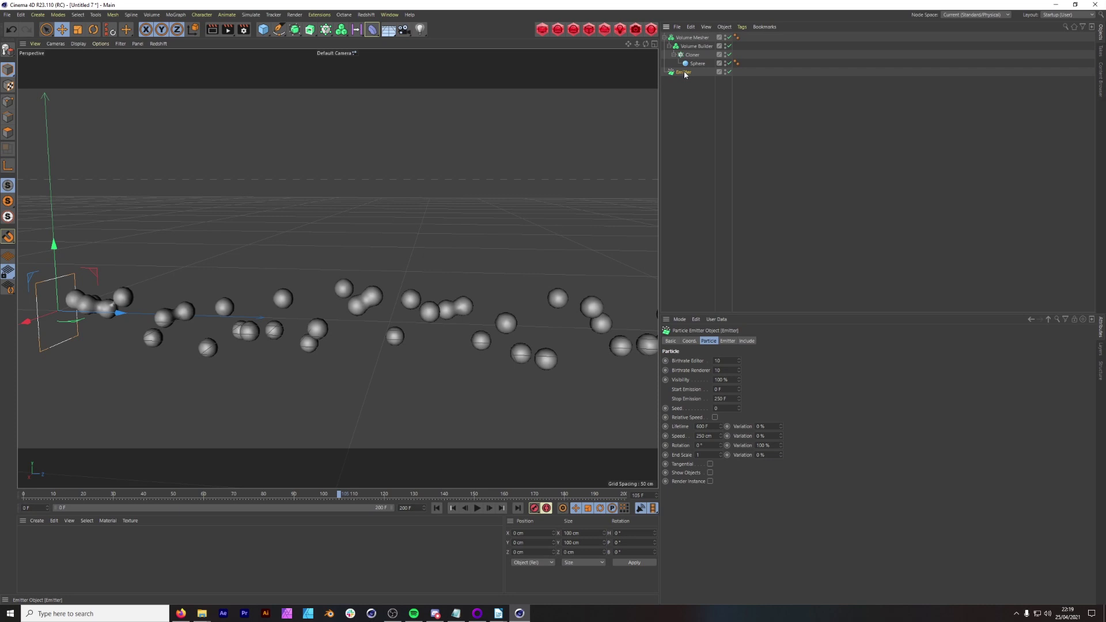
left_click(693, 55)
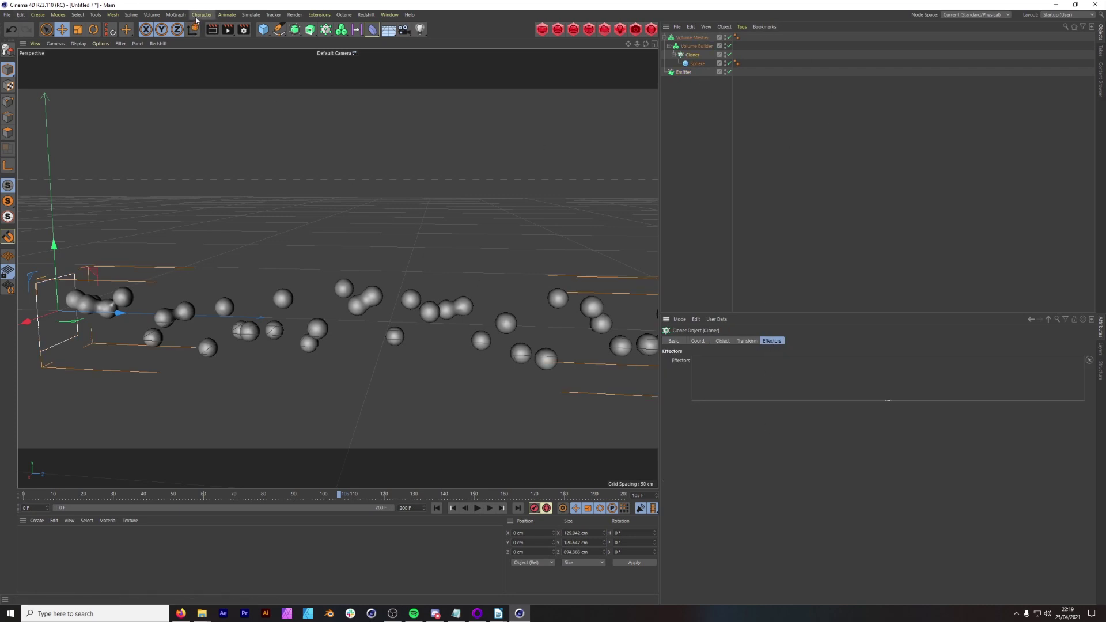
left_click(177, 15)
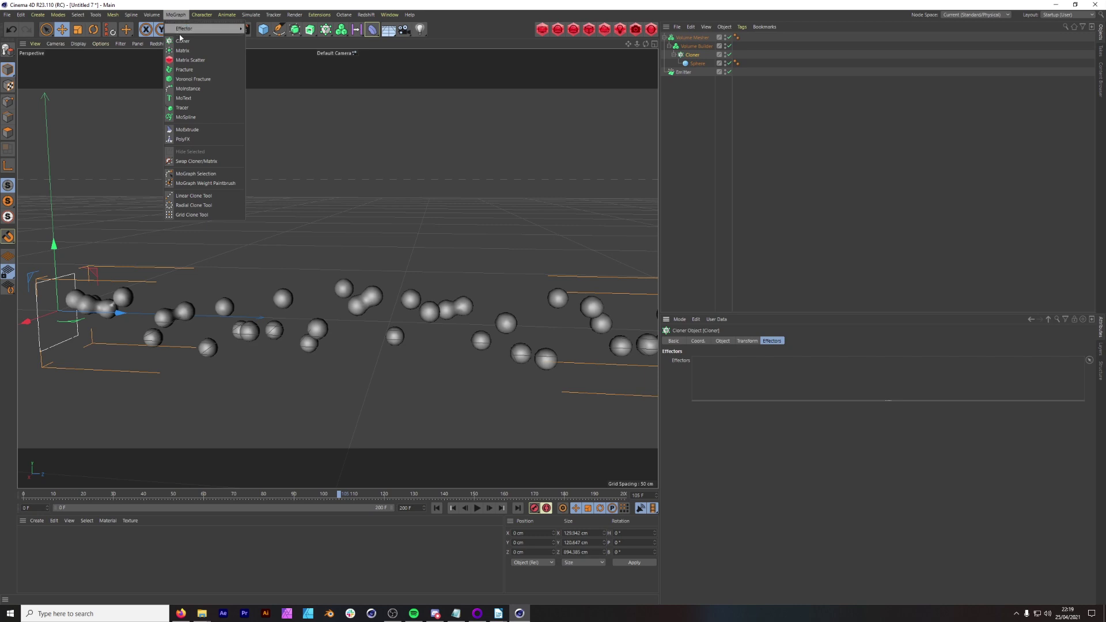
mouse_move(191, 32)
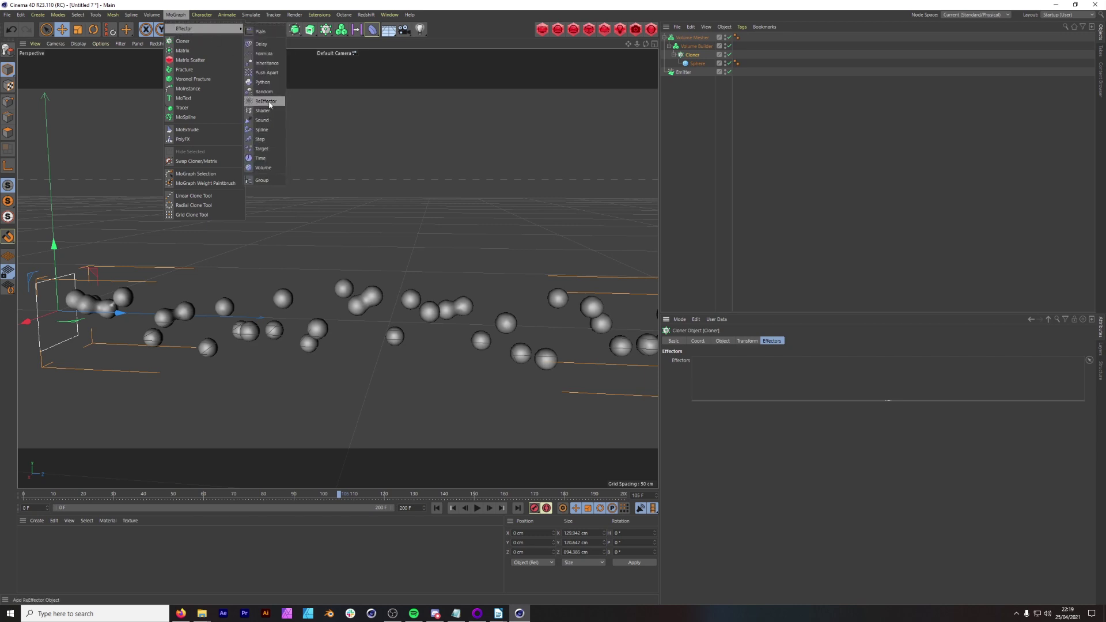
left_click(266, 92)
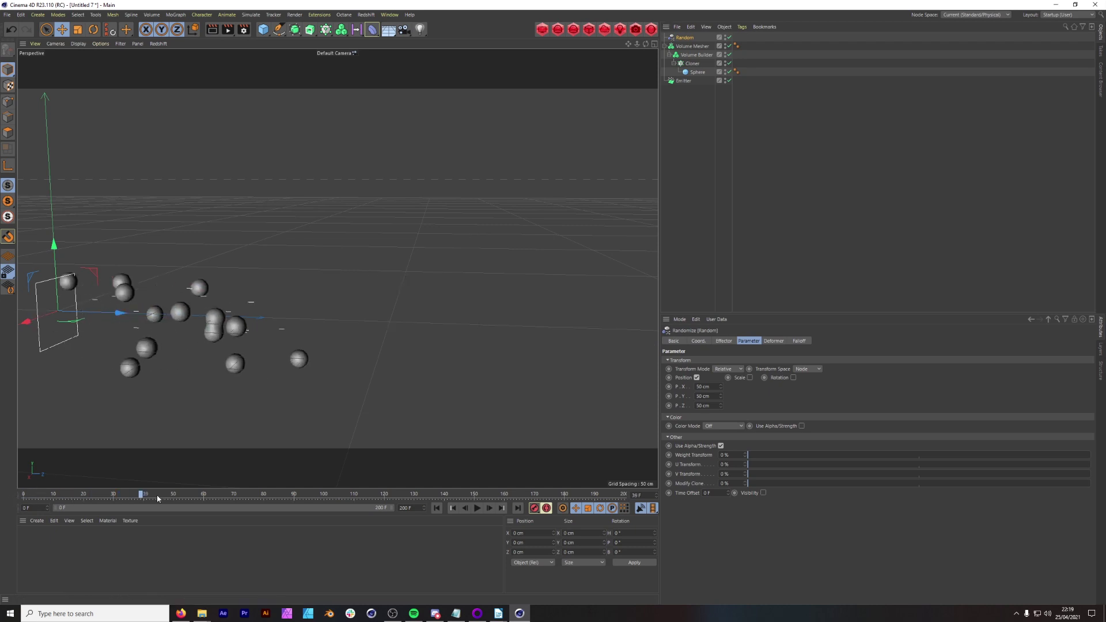
- Set the Random effector's X position variation to 500 cm and scrub the timeline to check the spread
left_click_drag(272, 375, 259, 330, "alt")
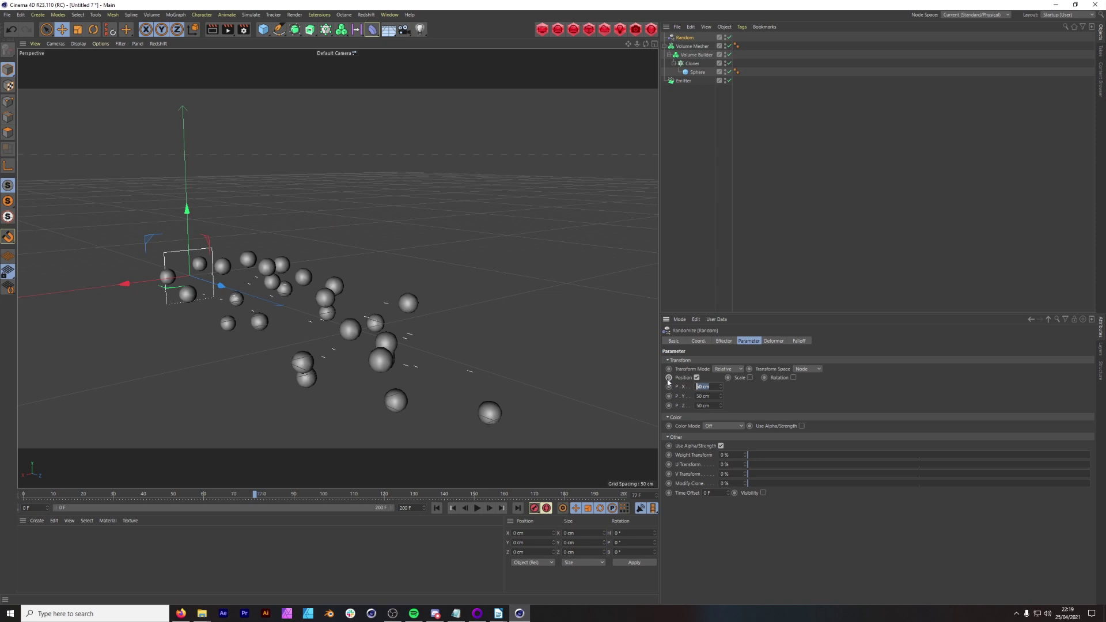
key("Return")
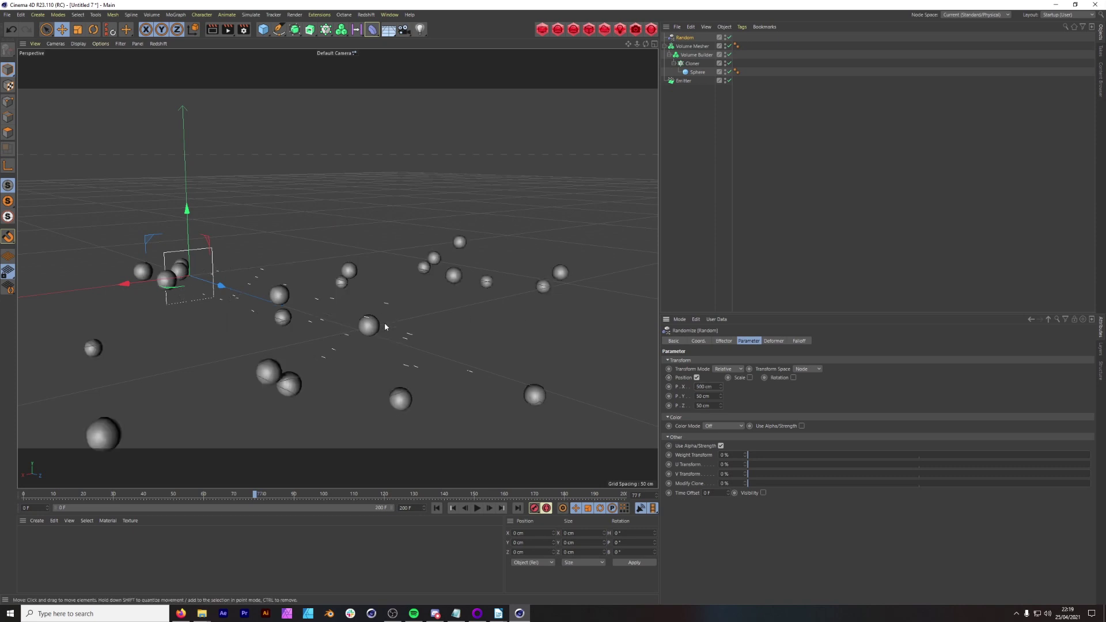
left_click(30, 497)
mouse_move(41, 499)
left_mouse_down()
mouse_move(300, 497)
mouse_move(488, 521)
left_mouse_up()
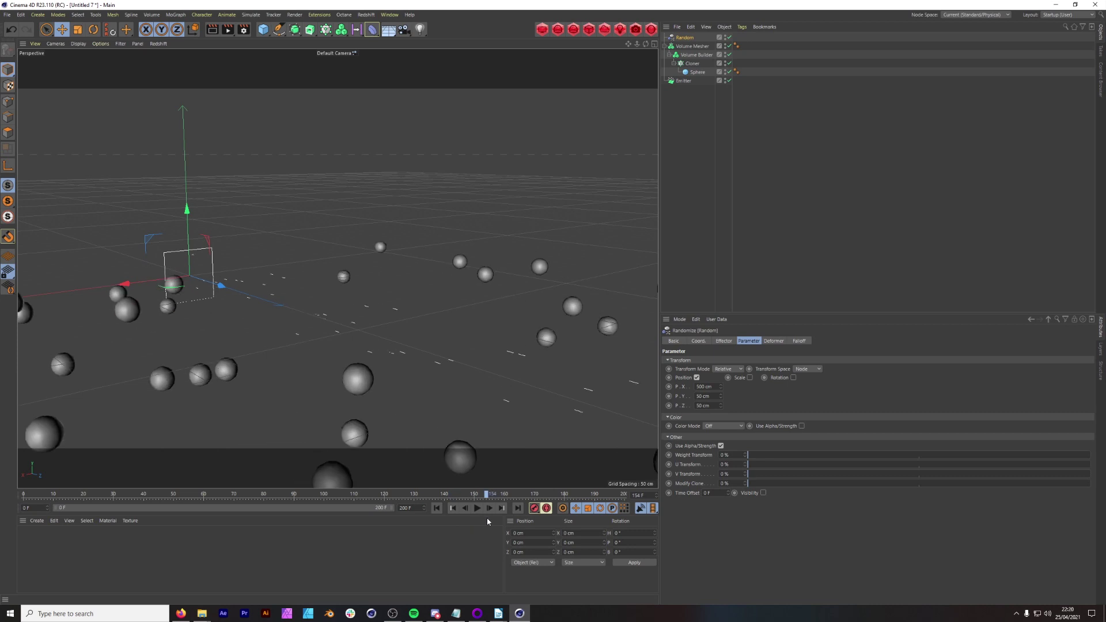
- Add a Linear Field to the Random effector's falloff
mouse_move(352, 274)
left_mouse_down("alt")
mouse_move(262, 314)
mouse_move(457, 314)
mouse_move(205, 173)
mouse_move(198, 290)
left_mouse_up("alt")
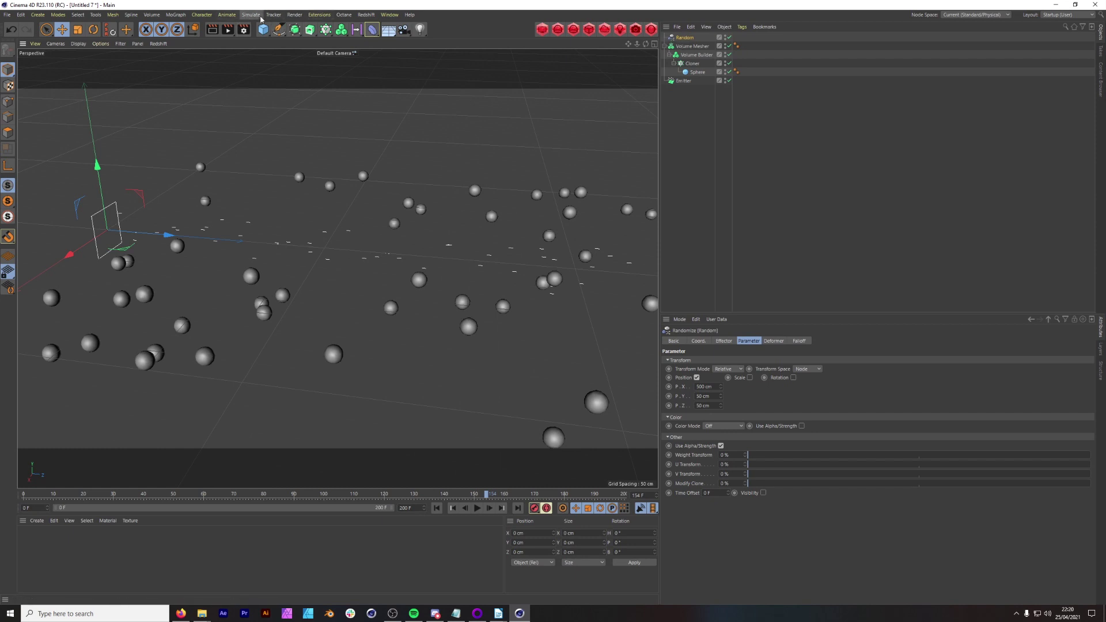
left_click_drag(356, 29, 384, 41)
left_click_drag(683, 46, 683, 46)
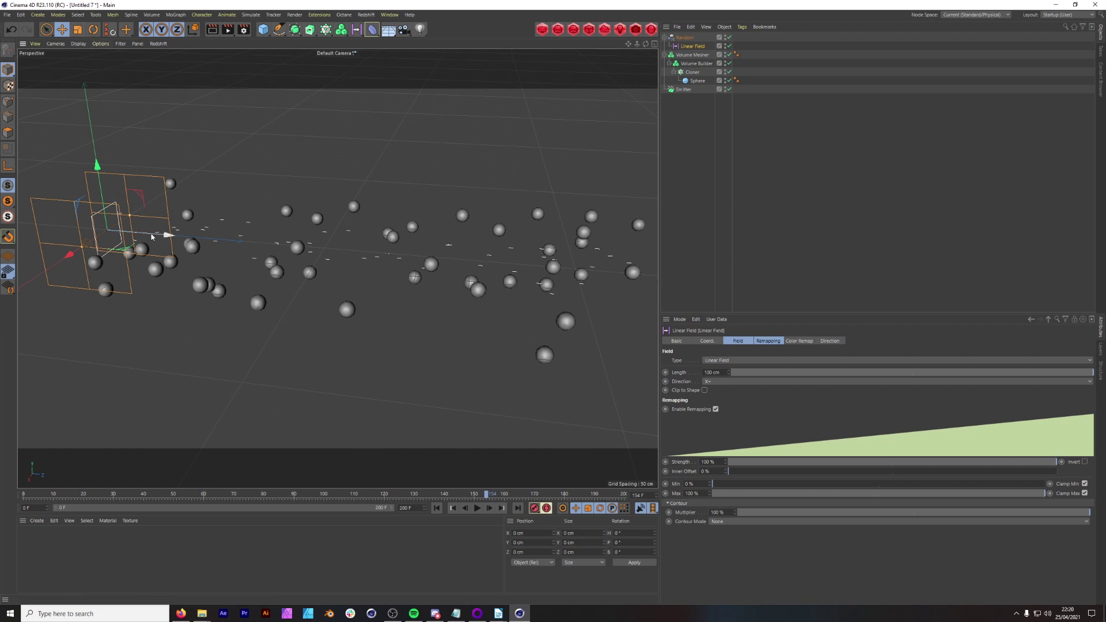
- Move the Linear Field about 668 cm along Z in front of the emitter and rotate its heading to -90°
left_click_drag(168, 236, 360, 264)
key("r")
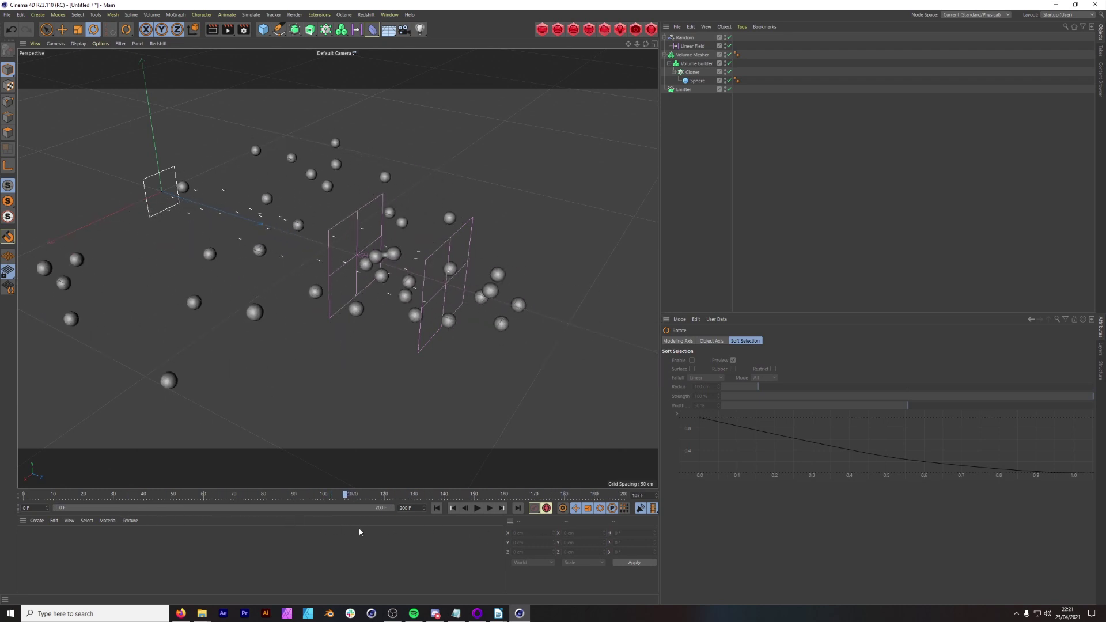
left_click(697, 49)
left_click_drag(418, 209, 455, 187, "alt")
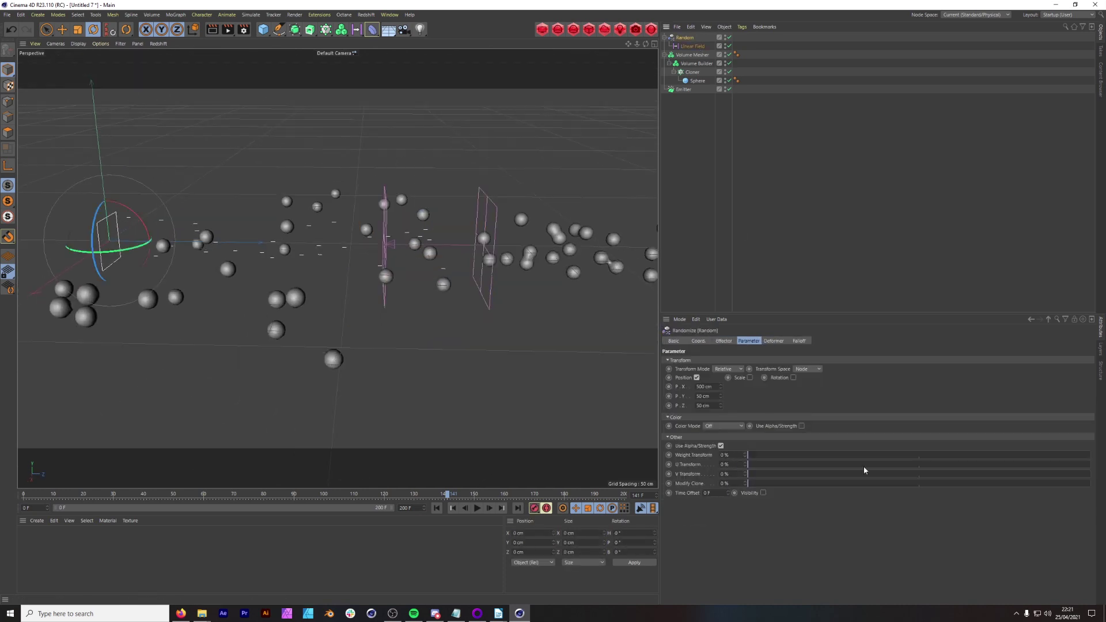
- Set the Linear Field's blending to Normal in the Random effector's falloff
left_click(799, 342)
left_click(749, 341)
left_click(801, 340)
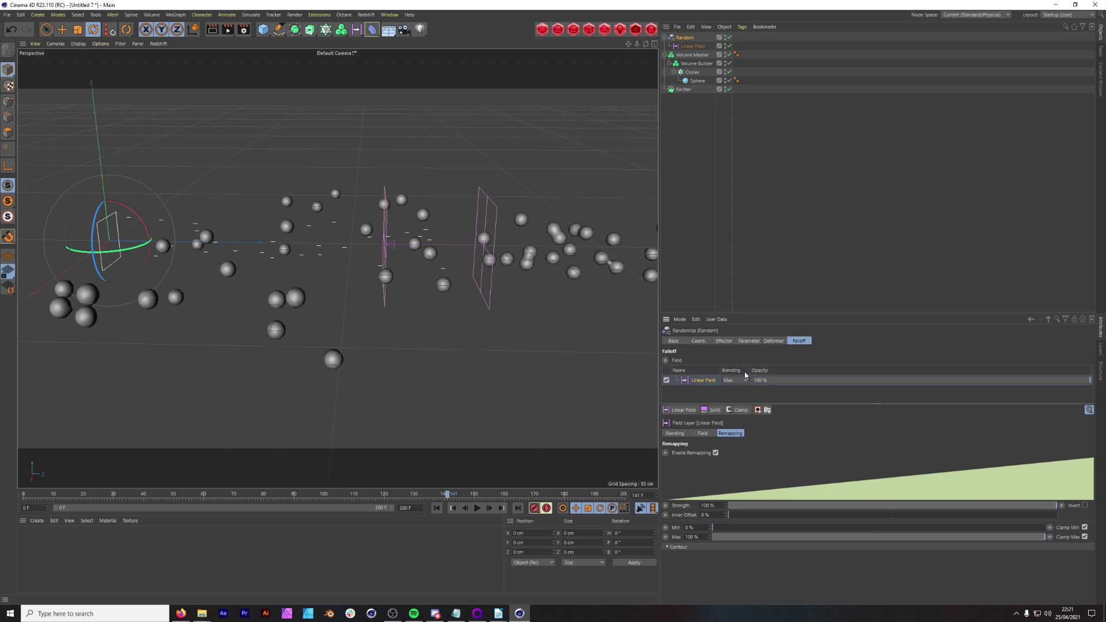
left_click(740, 391)
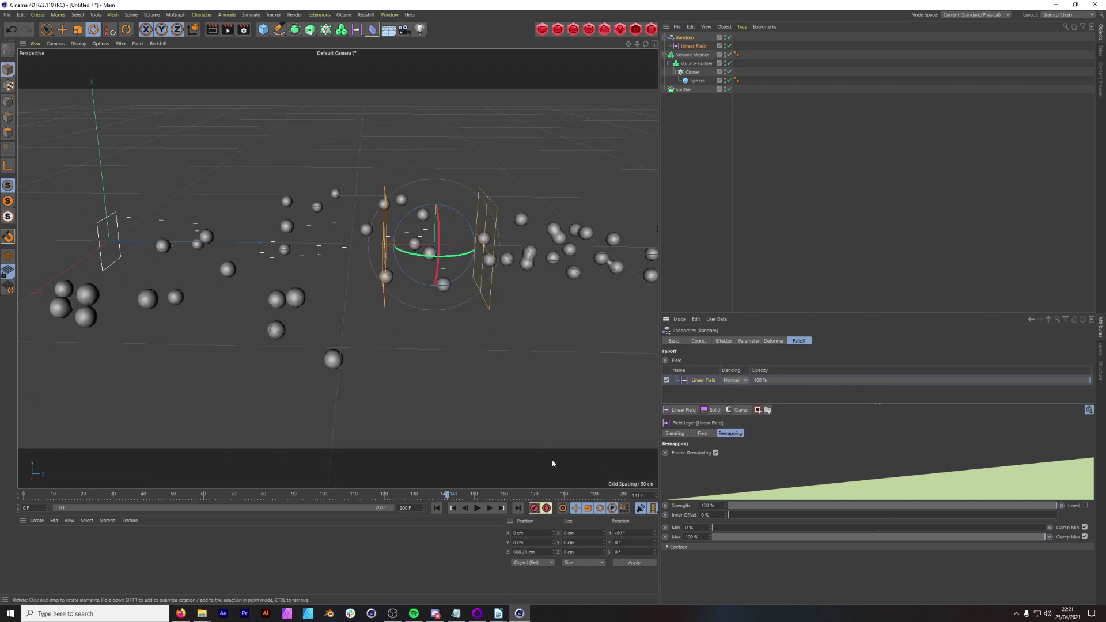
- Change the Linear Field's type to Spherical Field and play the animation to check its effect on the spheres
left_click(691, 46)
left_click(738, 344)
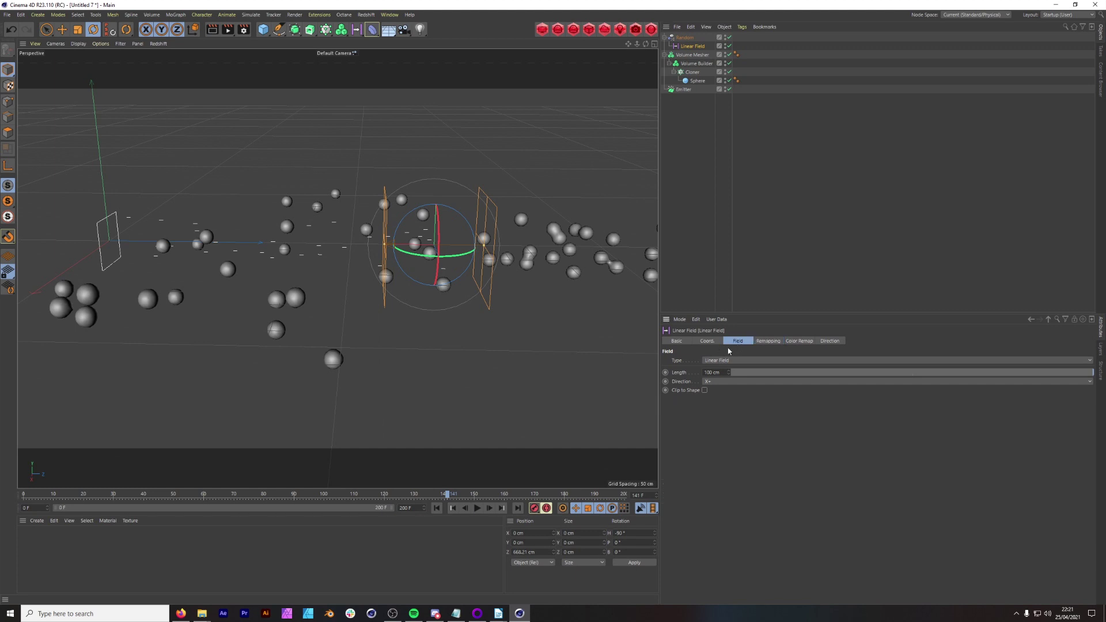
left_click(730, 360)
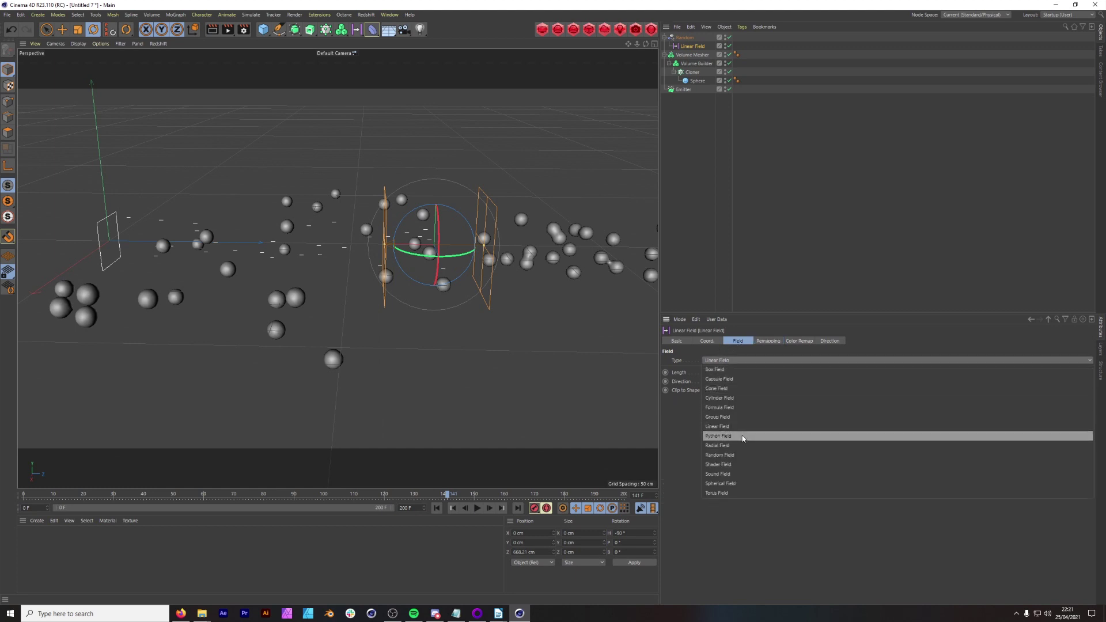
left_click(742, 484)
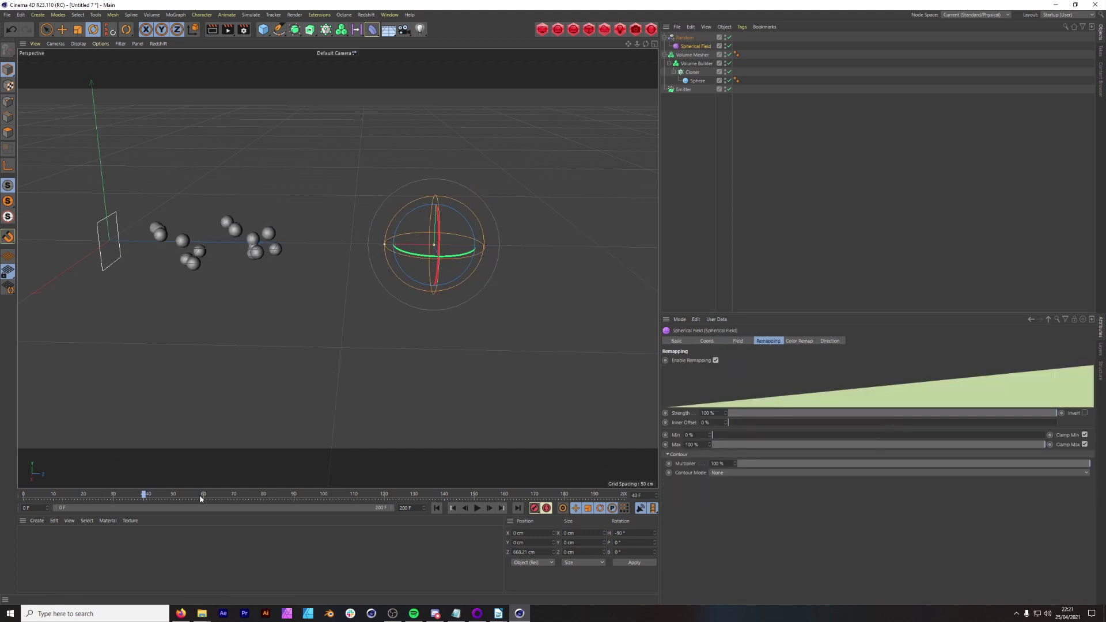
left_click_drag(158, 495, 87, 491)
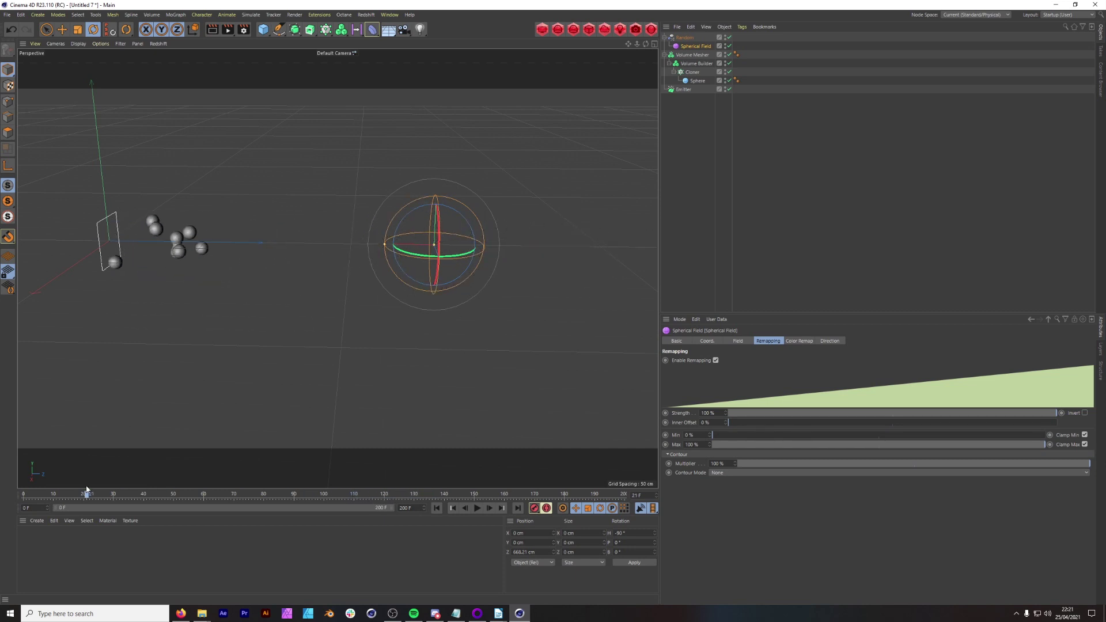
left_click(478, 508)
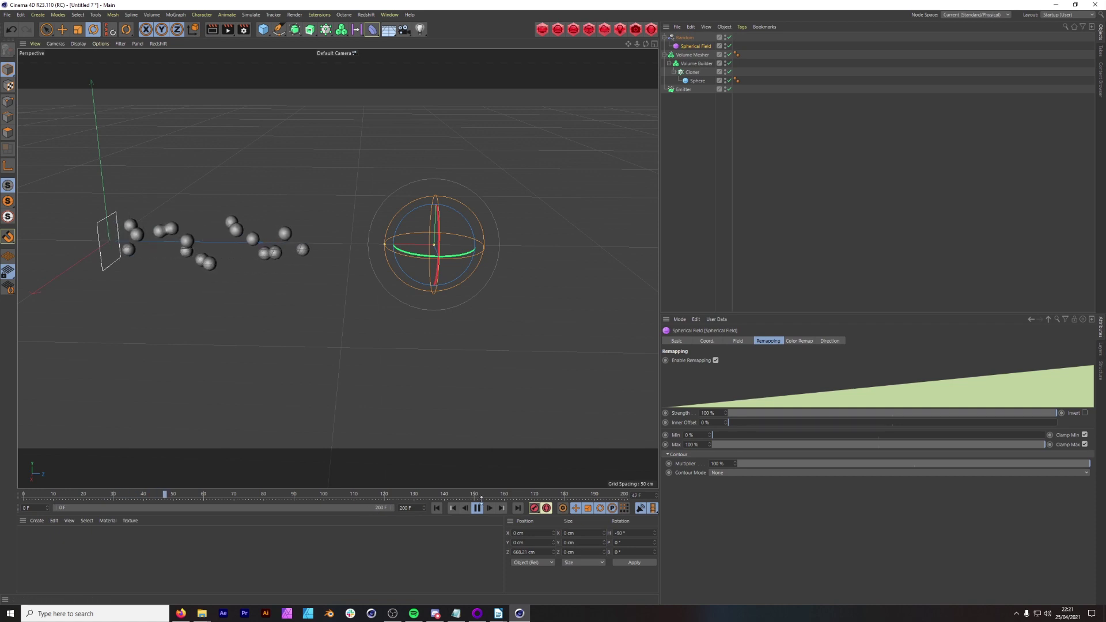
- Set the Spherical Field's remapping contour mode to Curve and stop the playback
left_click(803, 473)
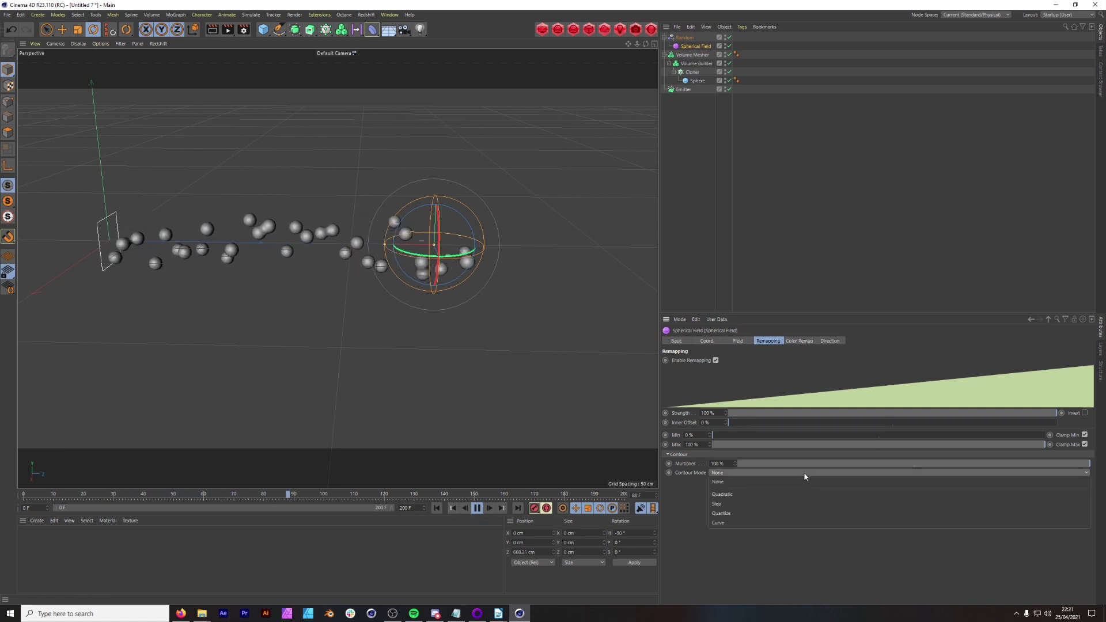
left_click(804, 522)
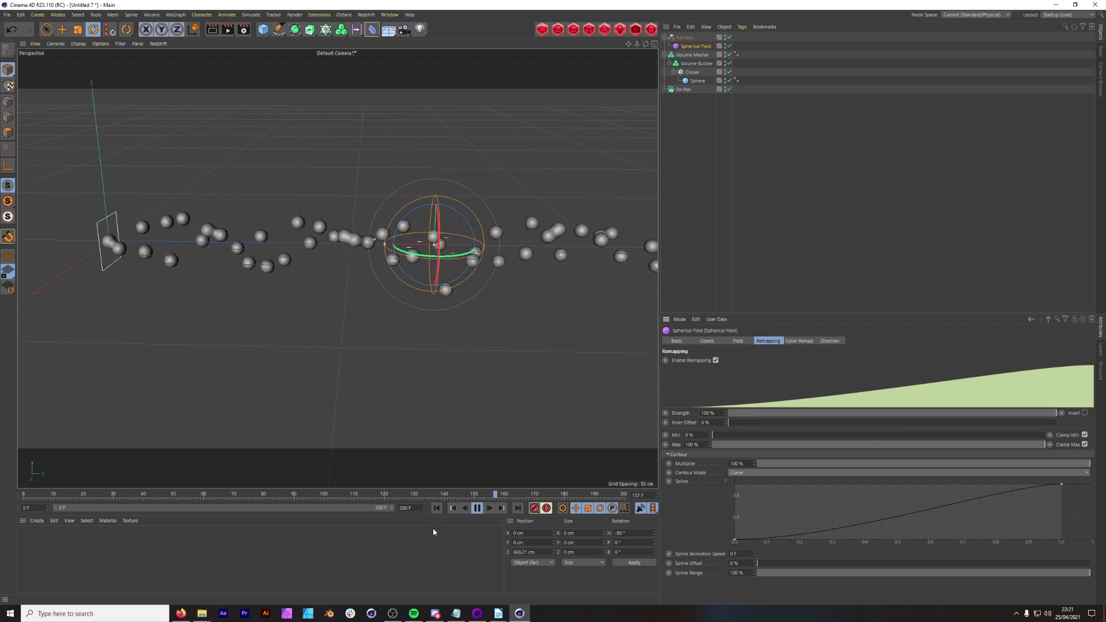
left_click(477, 508)
- Scale the Spherical Field up slightly and replay the animation from the start
key("t")
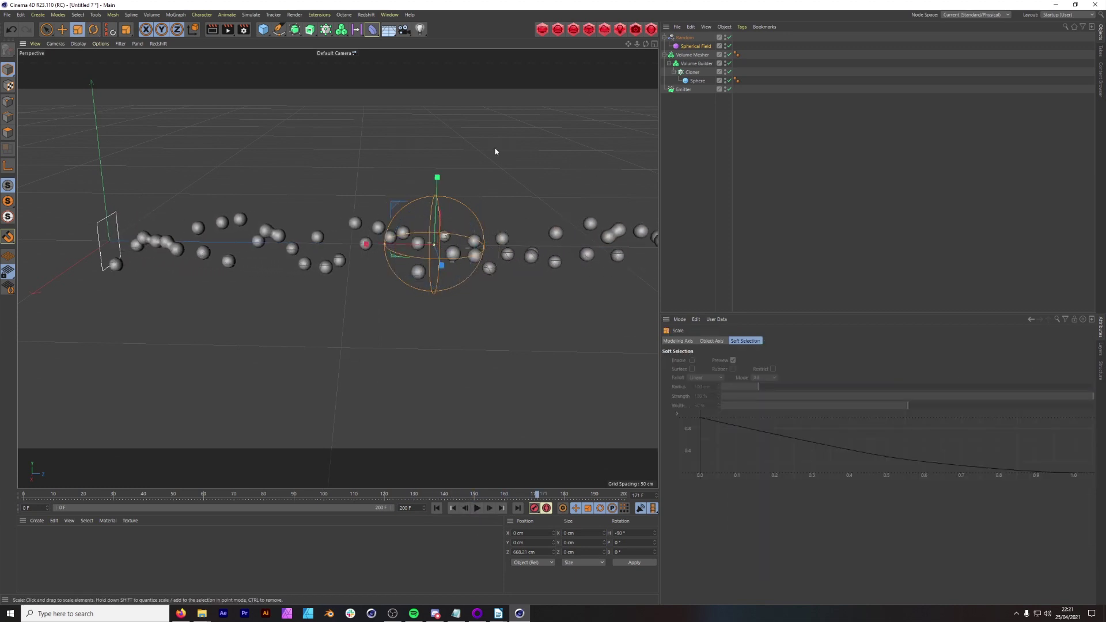
left_click_drag(366, 168, 437, 160)
left_click_drag(47, 494, 1, 497)
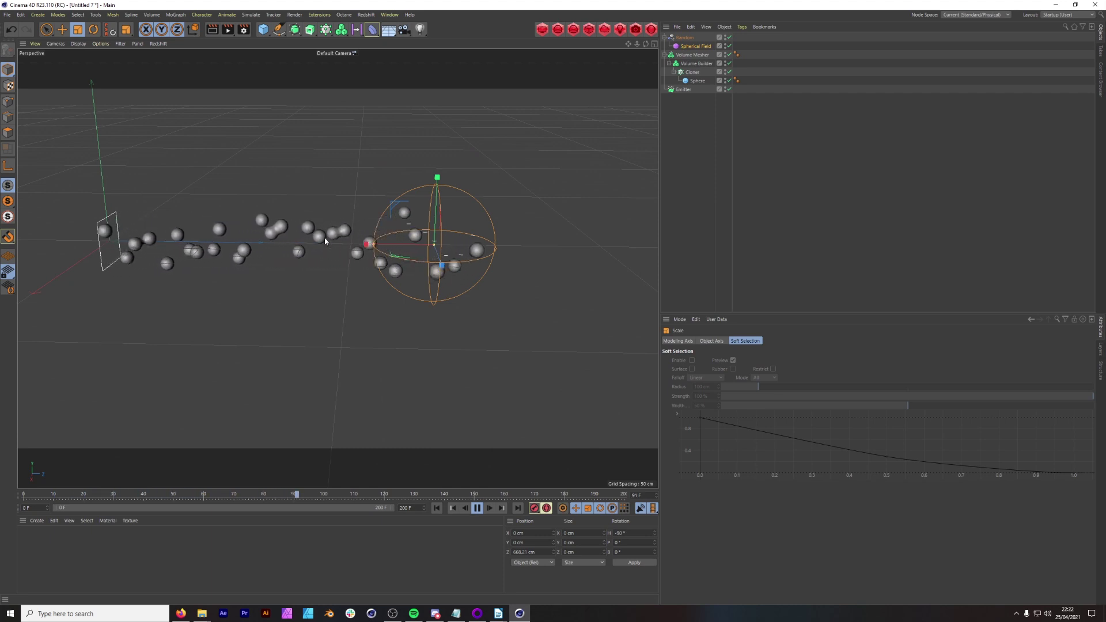
left_click(482, 510)
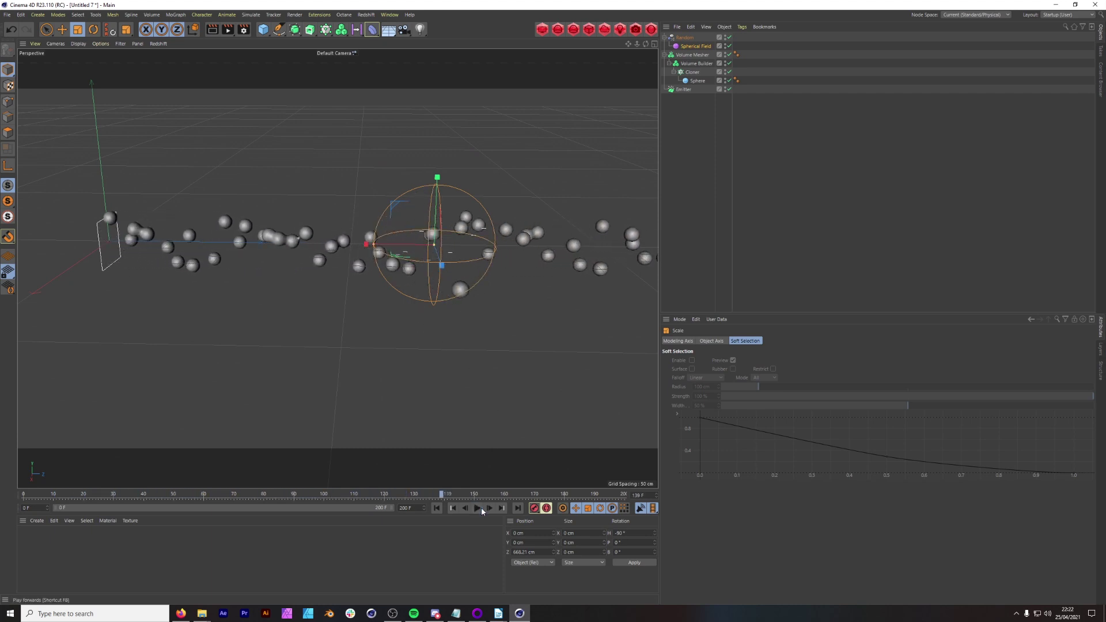
- Set the Random effector's Y position variation to 250 cm and check the spread from other angles
left_click(689, 44)
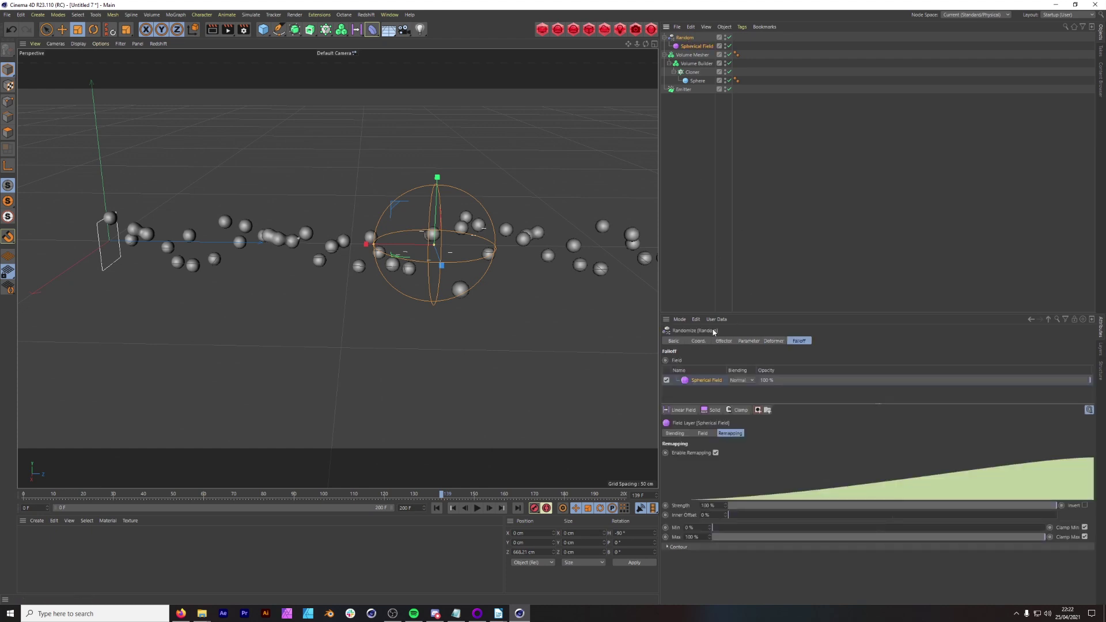
left_click(724, 341)
left_click(750, 341)
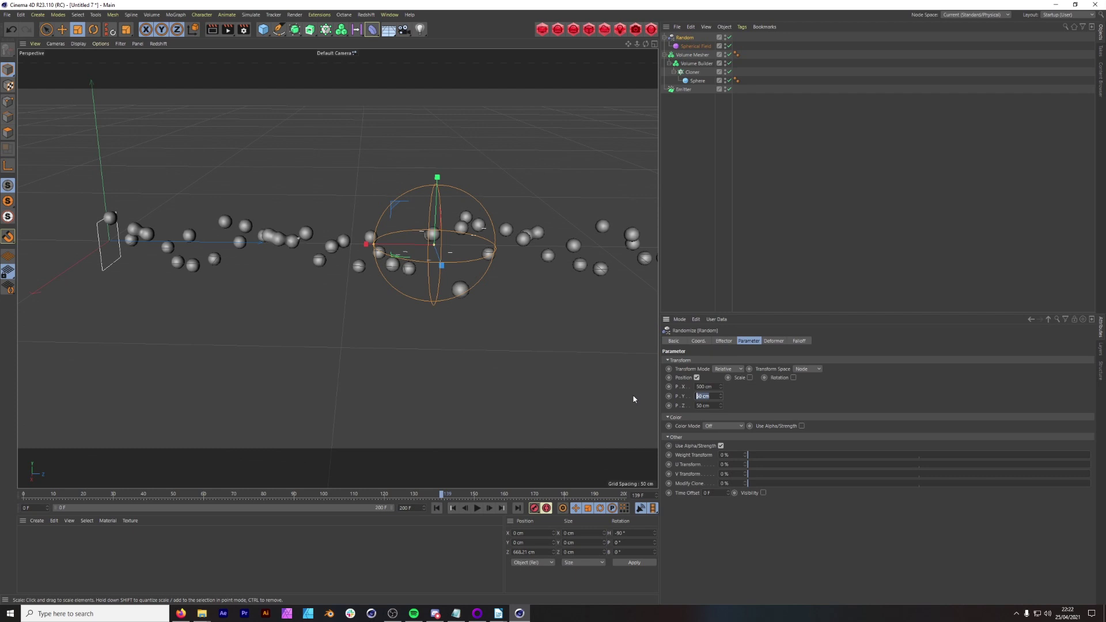
type("250")
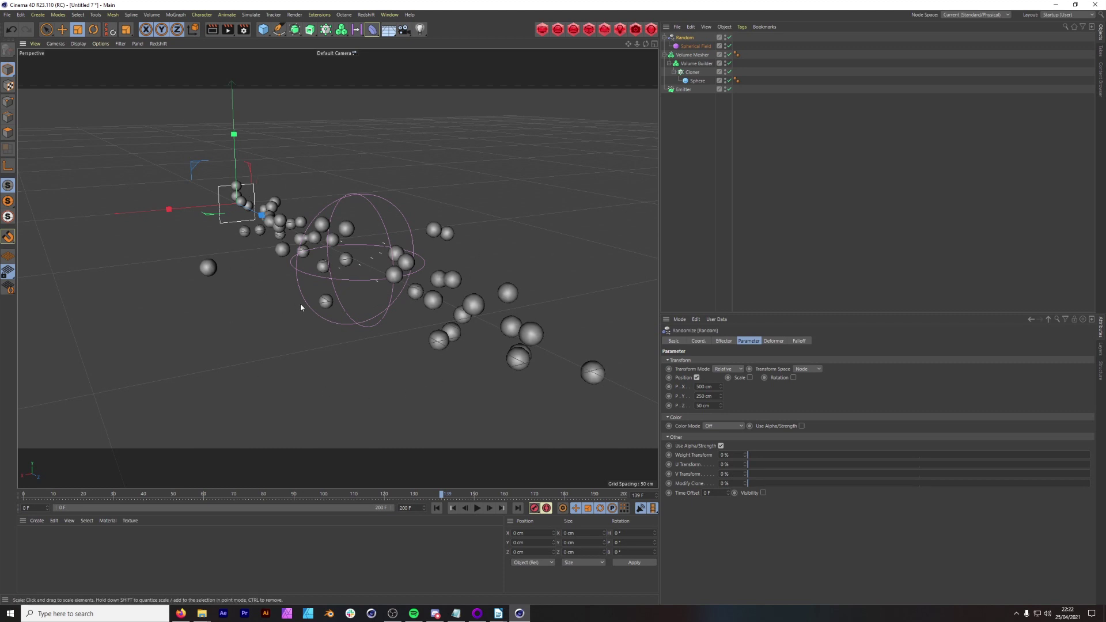
left_click_drag(310, 292, 579, 309, "alt")
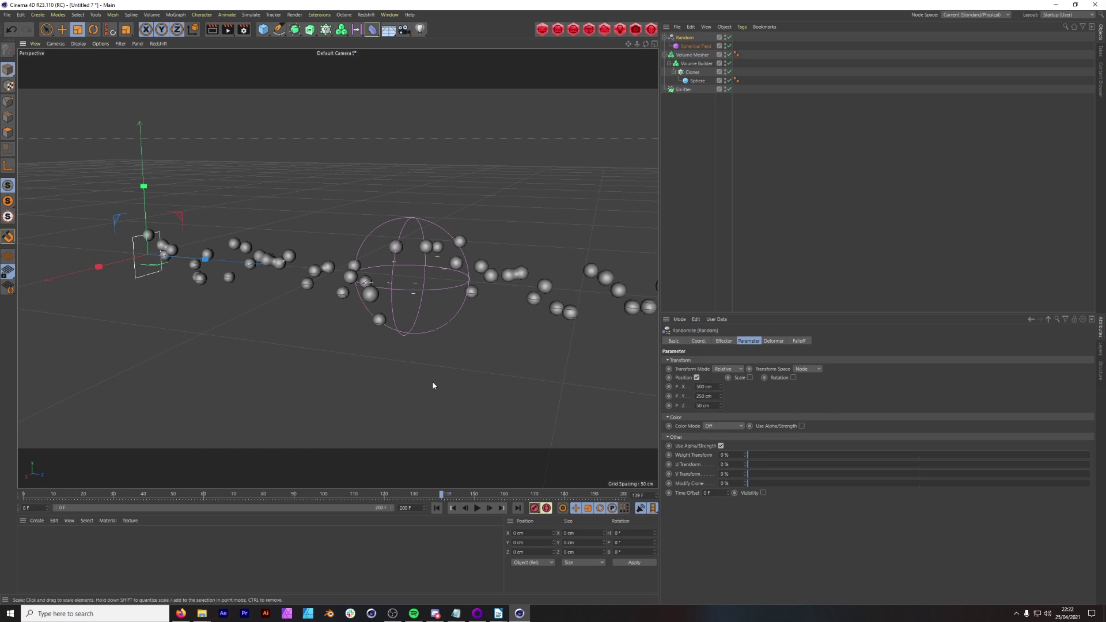
- Replay the animation and enable uniform scale variation on the Random effector with a value of 2
left_click(23, 495)
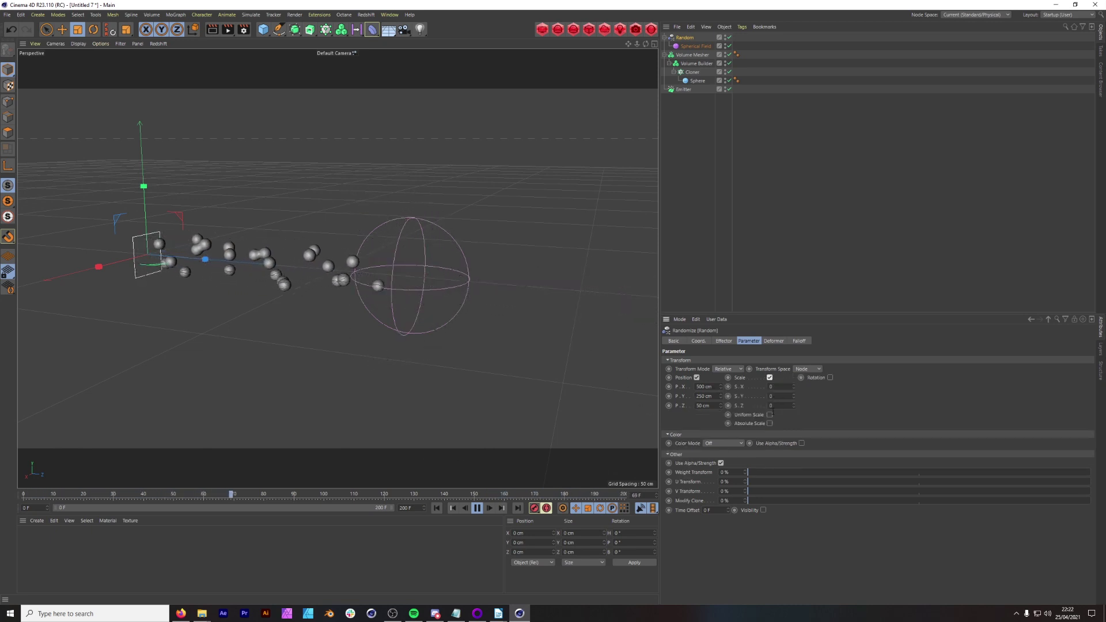
left_click(770, 414)
left_click(772, 386)
type("2")
key("Return")
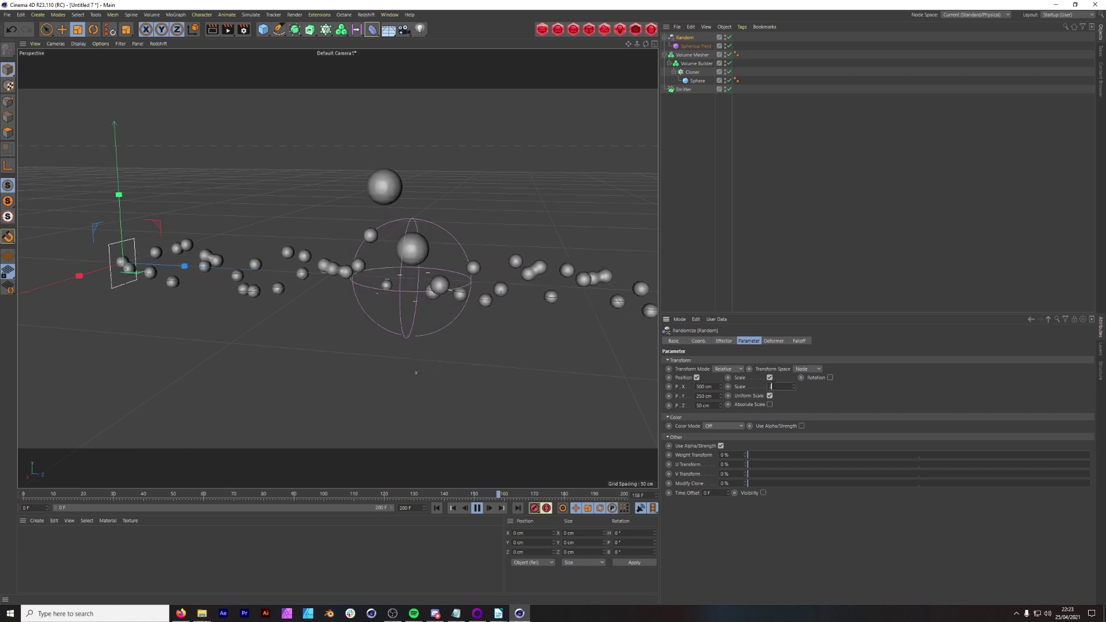
- Reduce the Random effector's uniform scale variation to 1
left_click_drag(775, 387, 740, 374)
type("1")
key("Return")
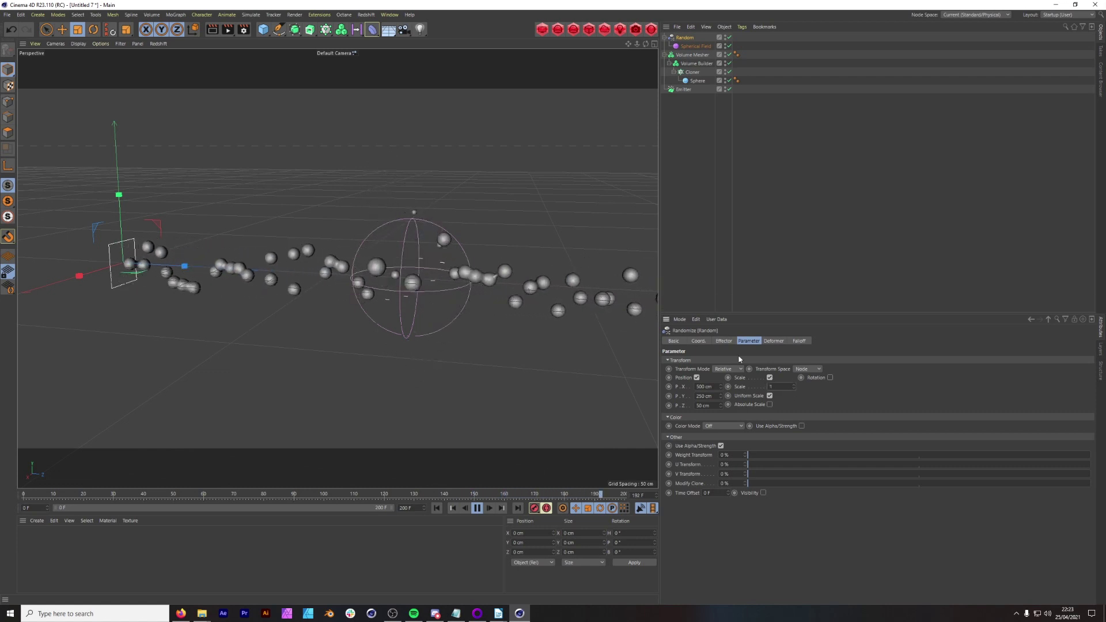
- Increase the Sphere's radius to 17 cm, check the playback and return to frame 0
left_click(698, 81)
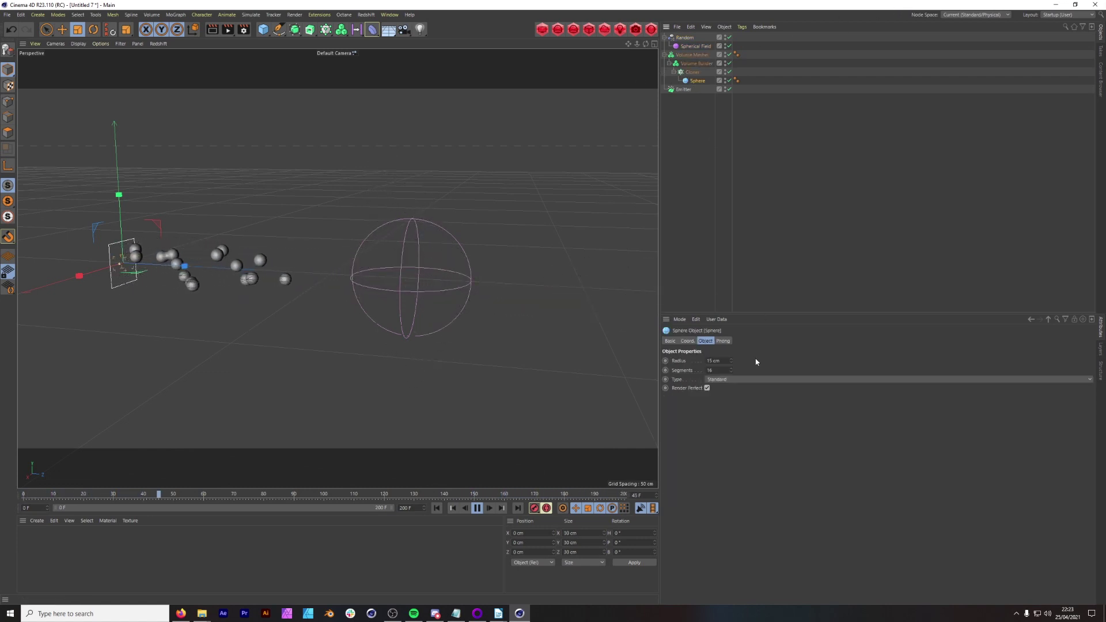
left_click(731, 359)
left_click(731, 359)
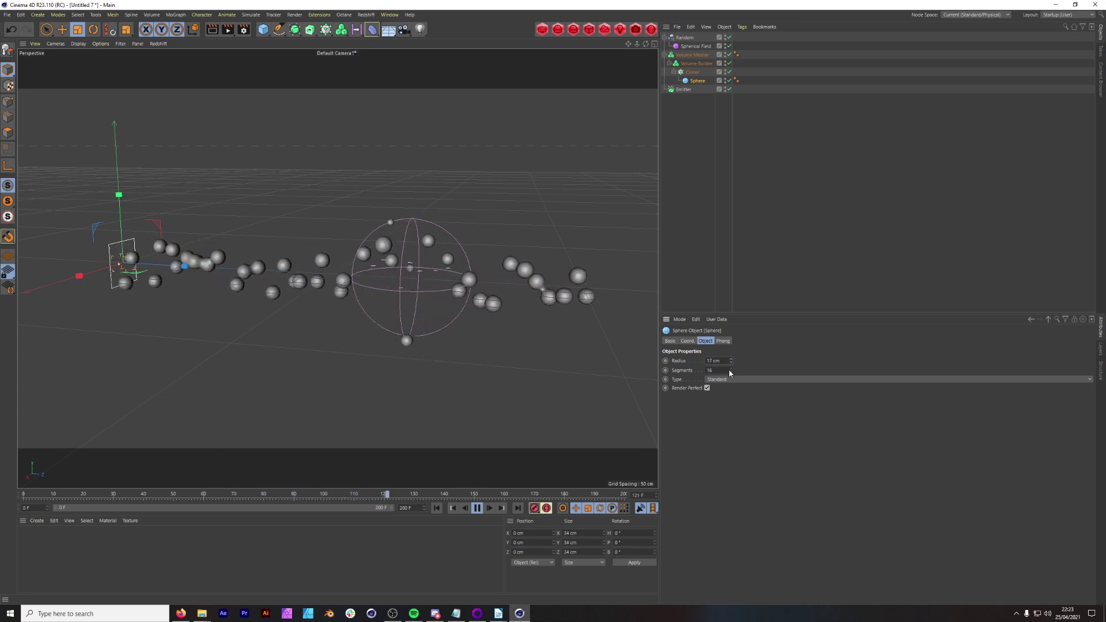
left_click_drag(368, 364, 483, 297, "alt")
key("F8")
left_click_drag(536, 495, 1, 502)
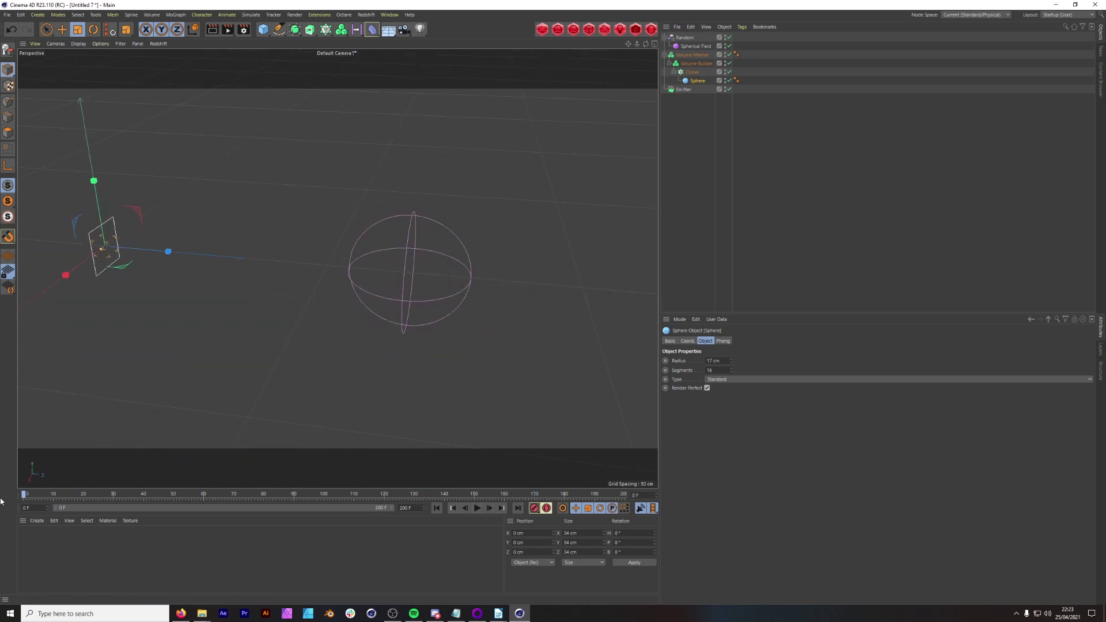
- Set the Emitter's editor and renderer birthrates to 30 through the Cloner and scrub the animation
left_click(693, 72)
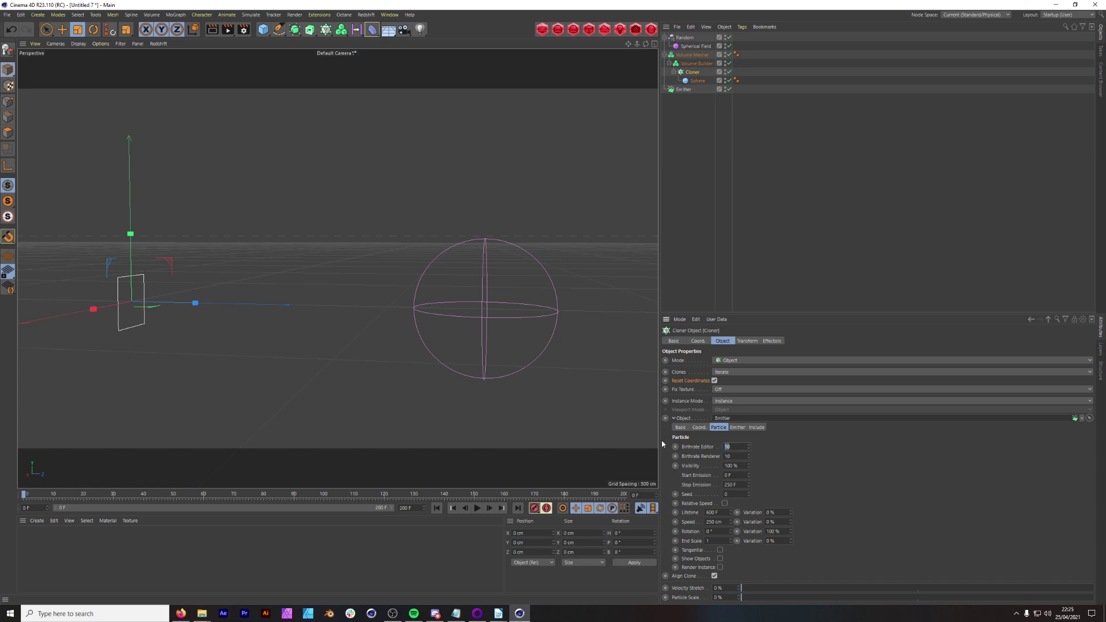
type("30")
key("Tab")
type("30")
left_click_drag(24, 498, 196, 499)
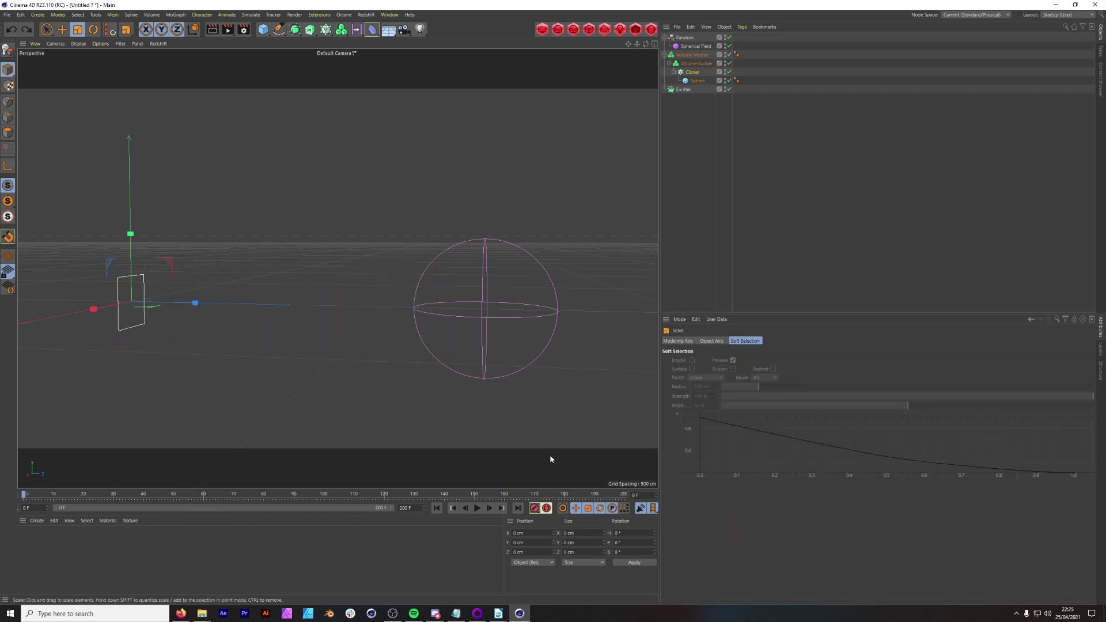
- Move the Spherical Field closer to the emitter, to about 504 cm along Z, and check the particle flow during playback
key("e")
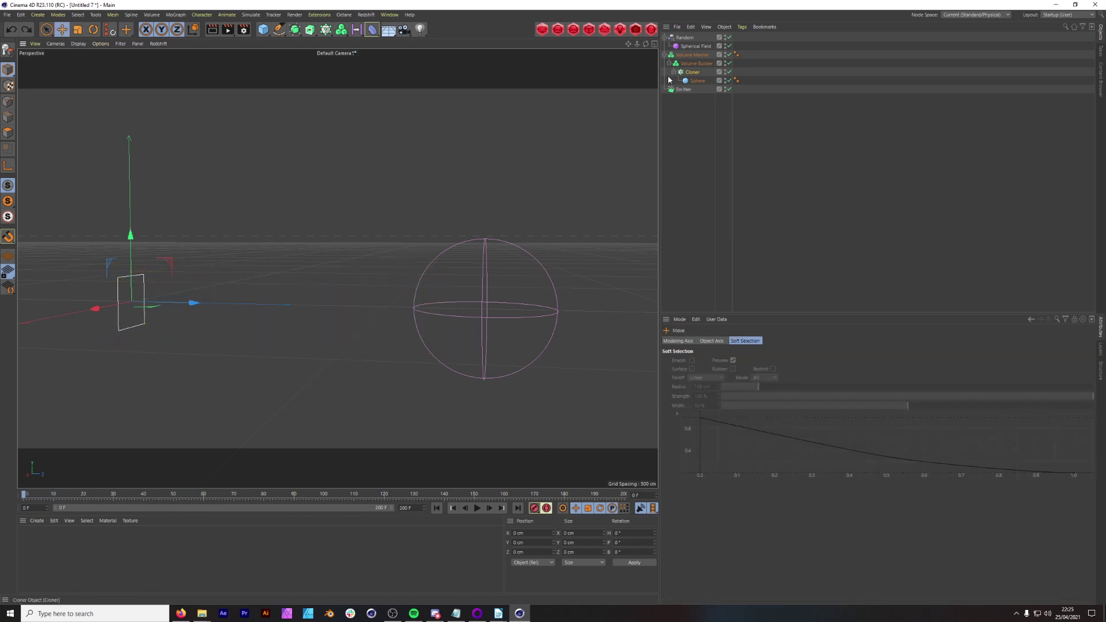
left_click(691, 47)
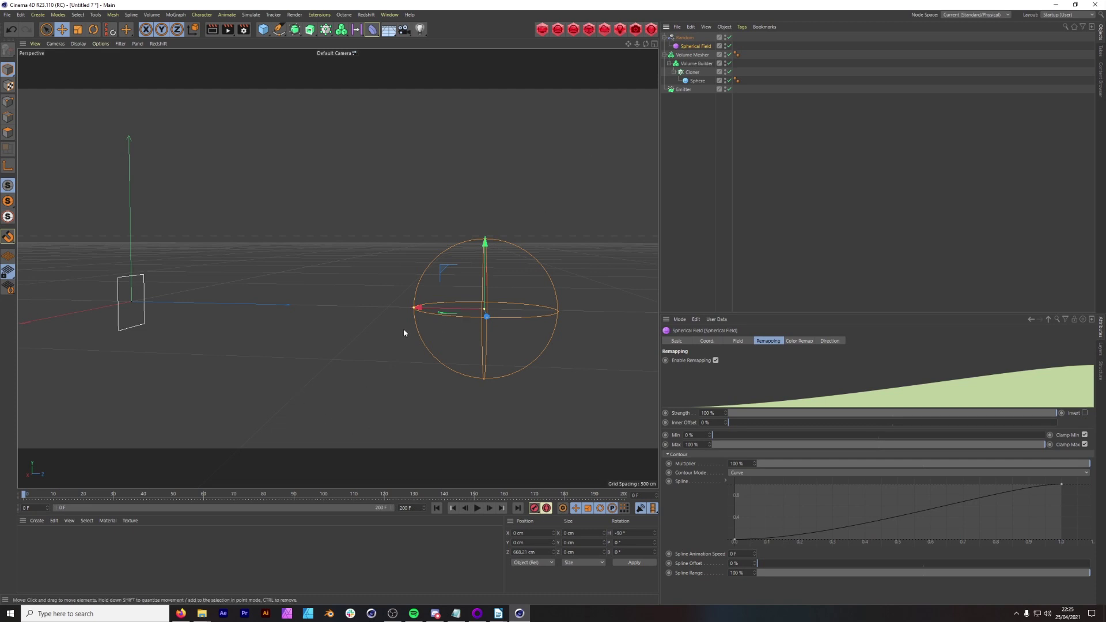
left_click_drag(416, 307, 323, 307)
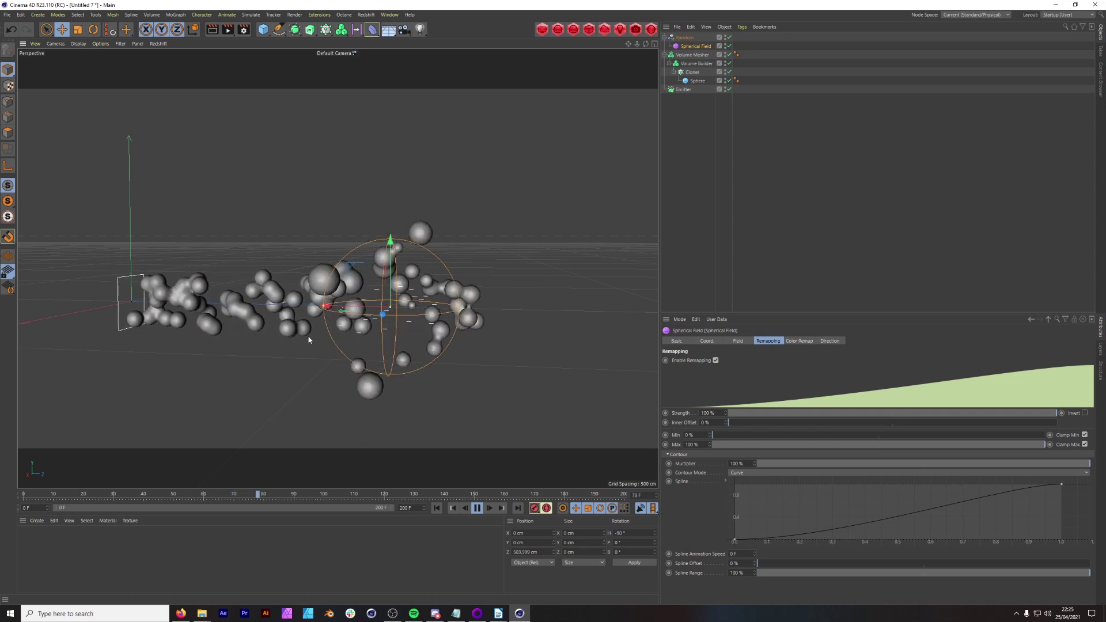
left_click_drag(410, 200, 288, 224, "alt")
left_click_drag(340, 278, 415, 154, "alt")
left_click(477, 508)
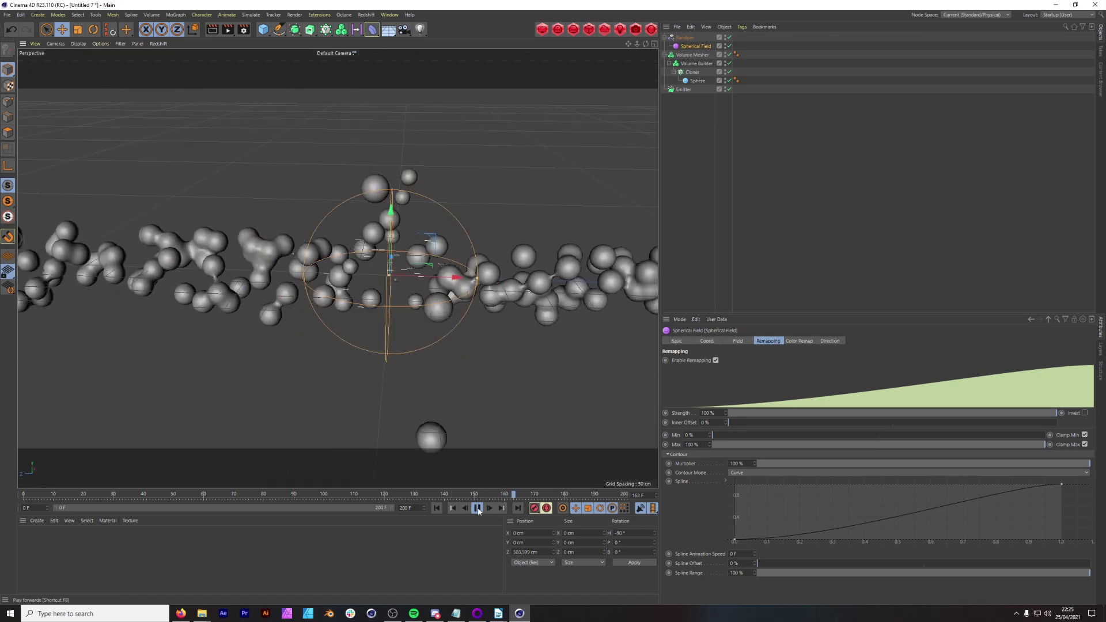
- Set the Emitter's X-Size and Y-Size to 10 cm through the Cloner's object settings
left_click(692, 73)
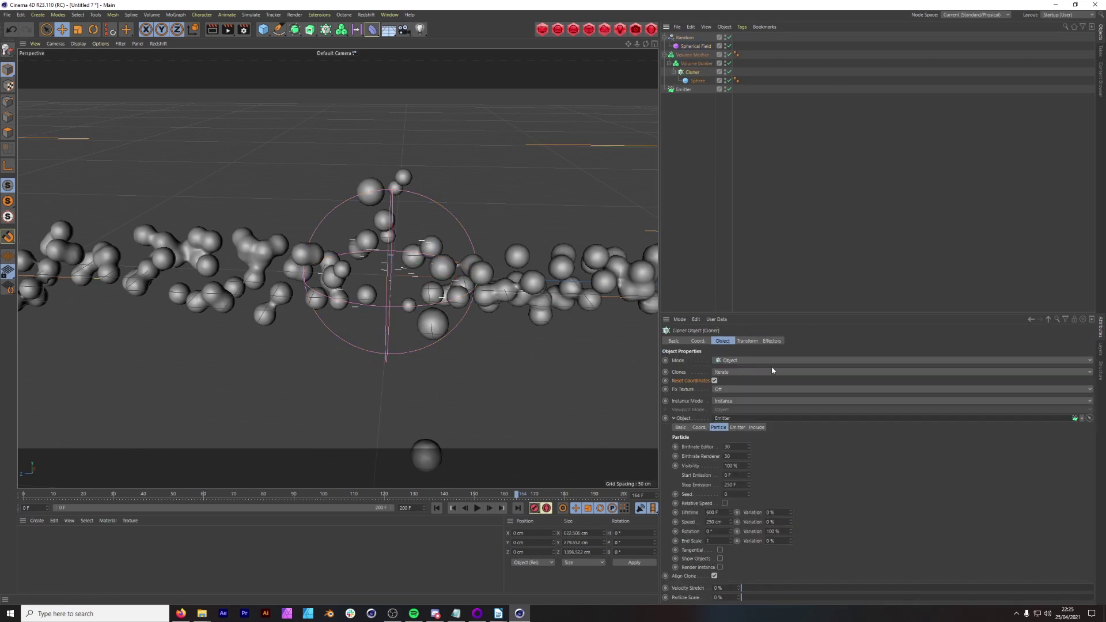
left_click(705, 341)
left_click(729, 341)
left_click(746, 342)
left_click(707, 342)
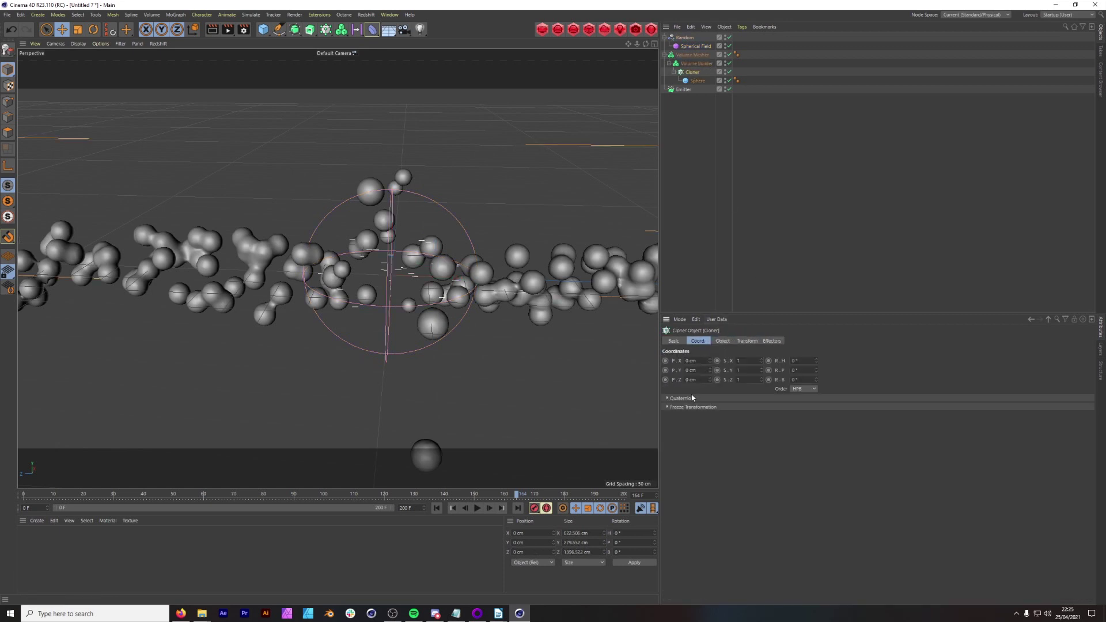
left_click(722, 341)
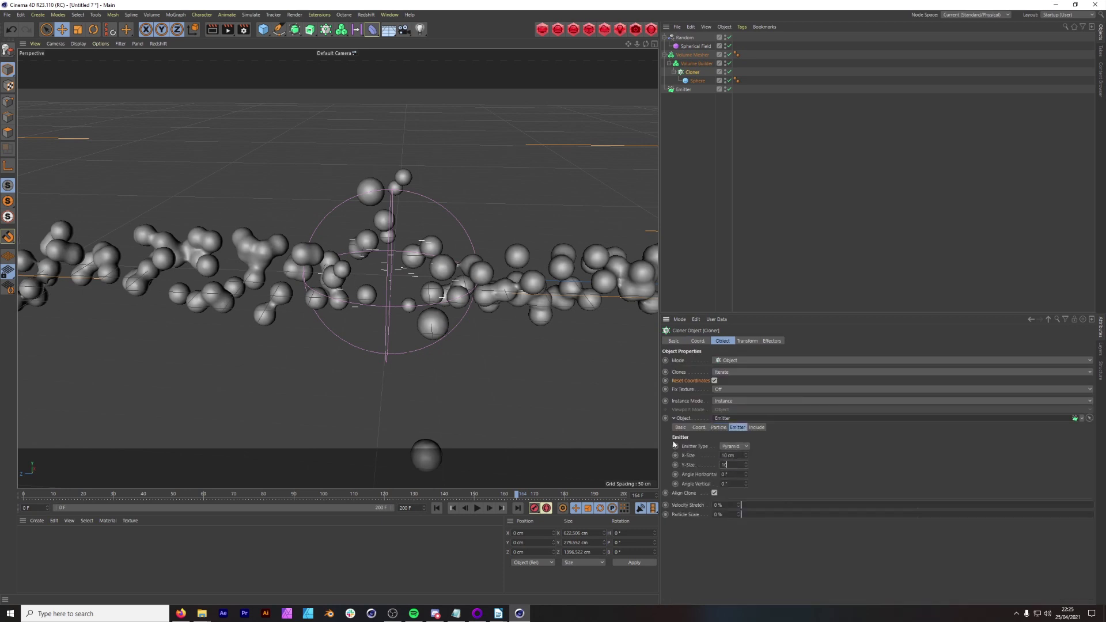
scroll(432, 217, "down", 5)
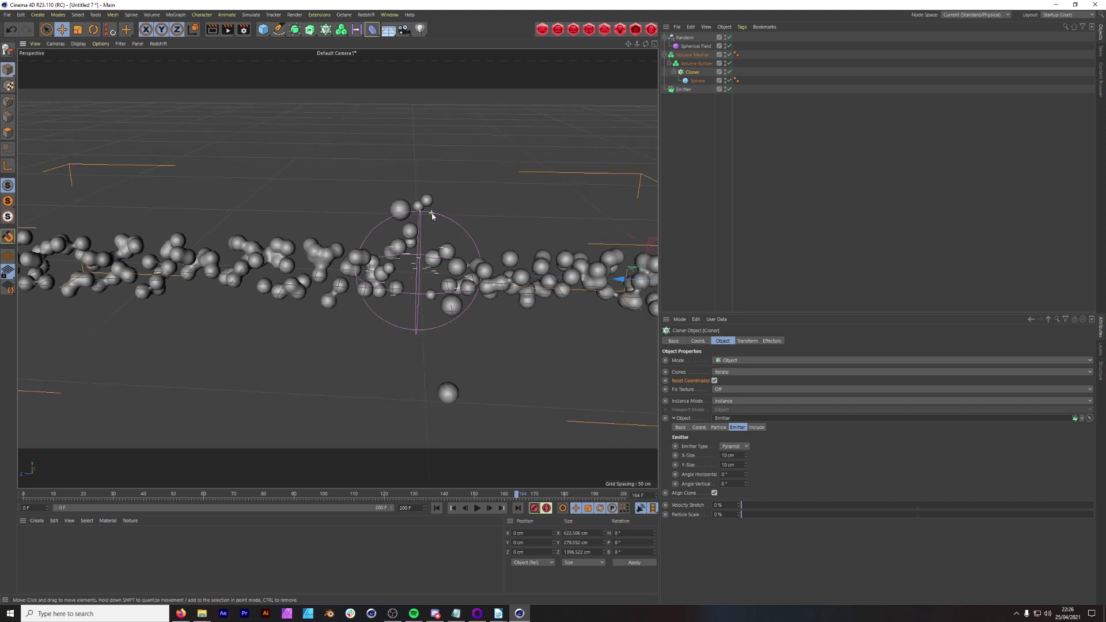
- Replay the animation to check the narrower stream, and set the Emitter's X-Size and Y-Size to 20 cm
left_click_drag(446, 207, 571, 200, "alt")
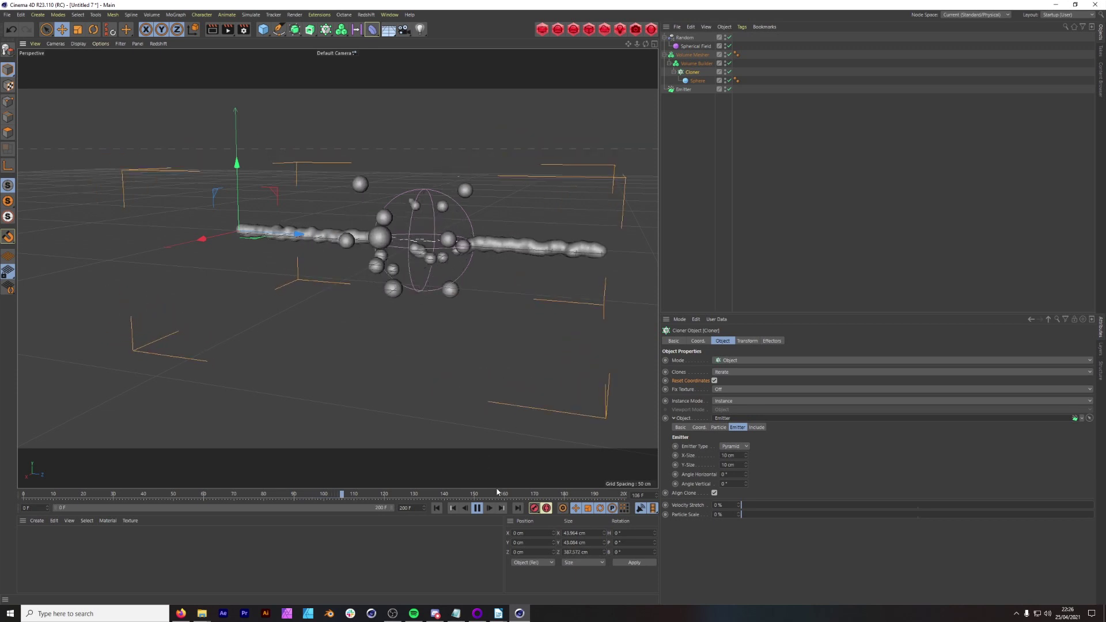
left_click(478, 508)
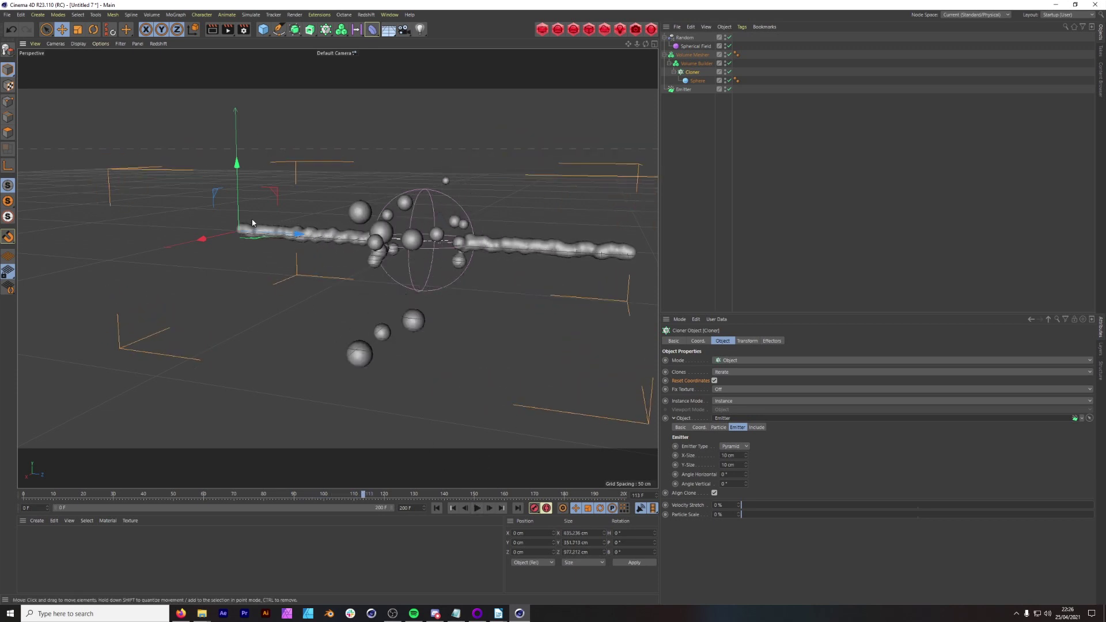
scroll(252, 223, "up", 3)
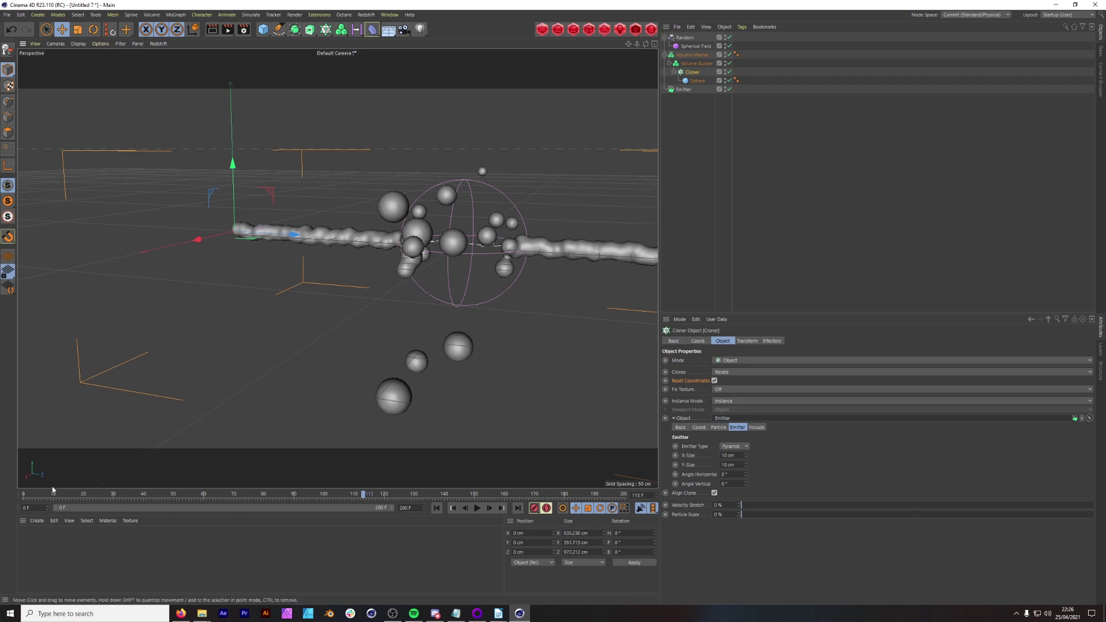
left_click_drag(34, 494, 6, 497)
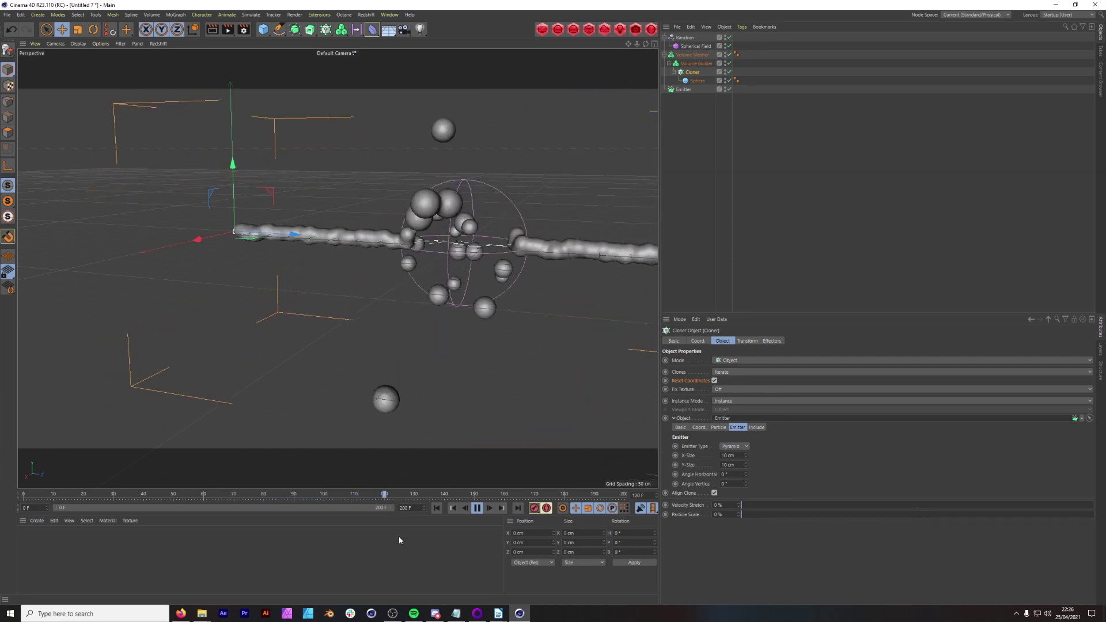
left_click(477, 508)
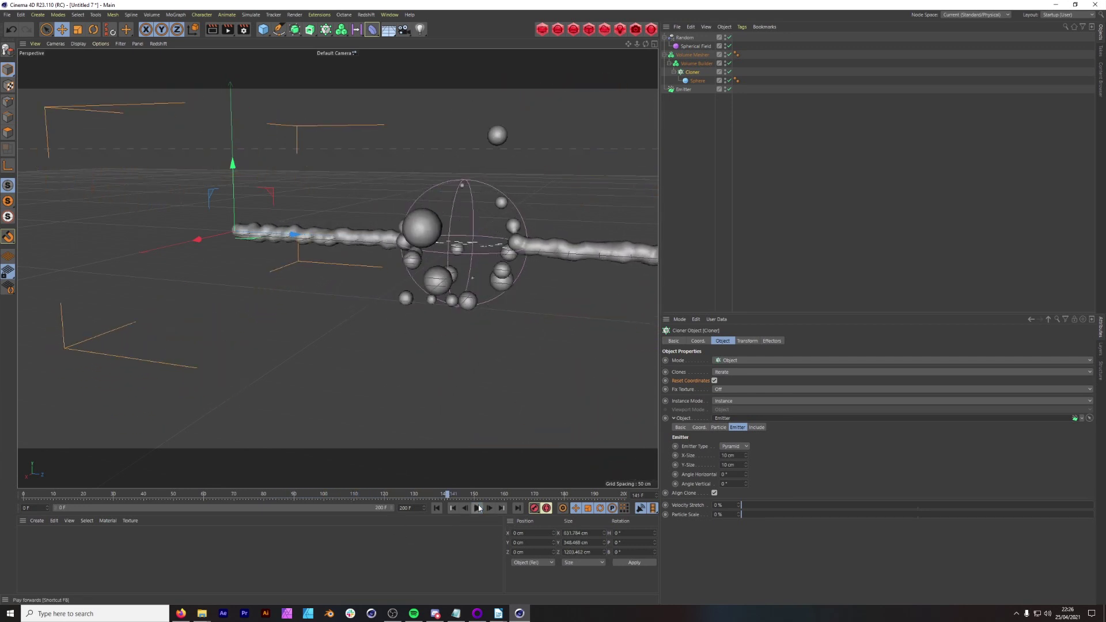
key("shift+f")
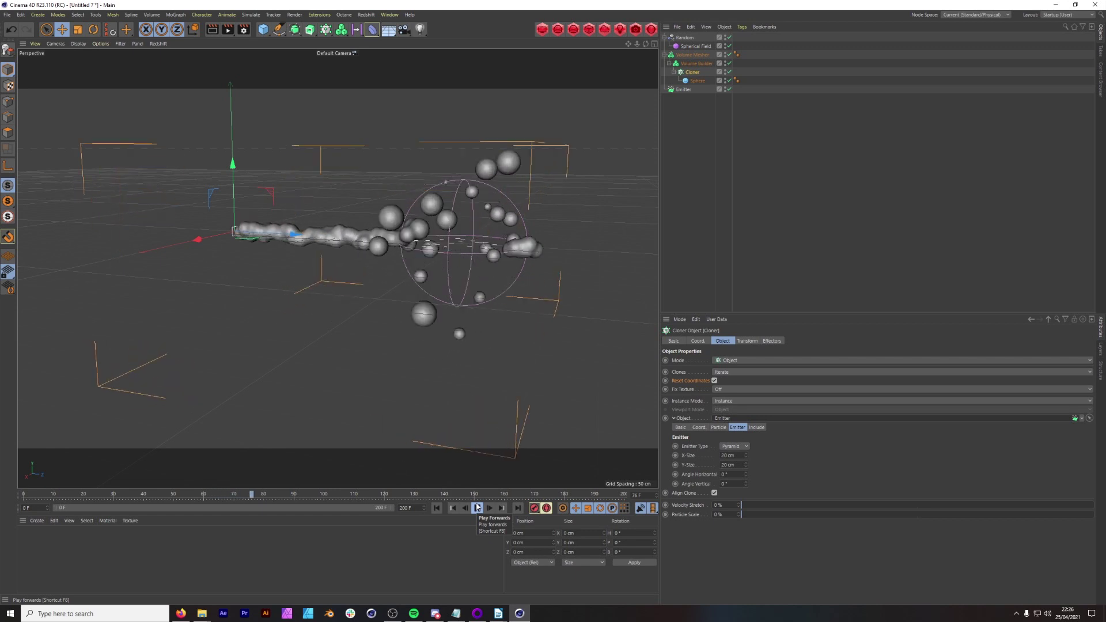
- Review the Random effector and the Emitter's modifier settings, and add a Turbulence force to the scene
left_click(683, 89)
left_click(685, 38)
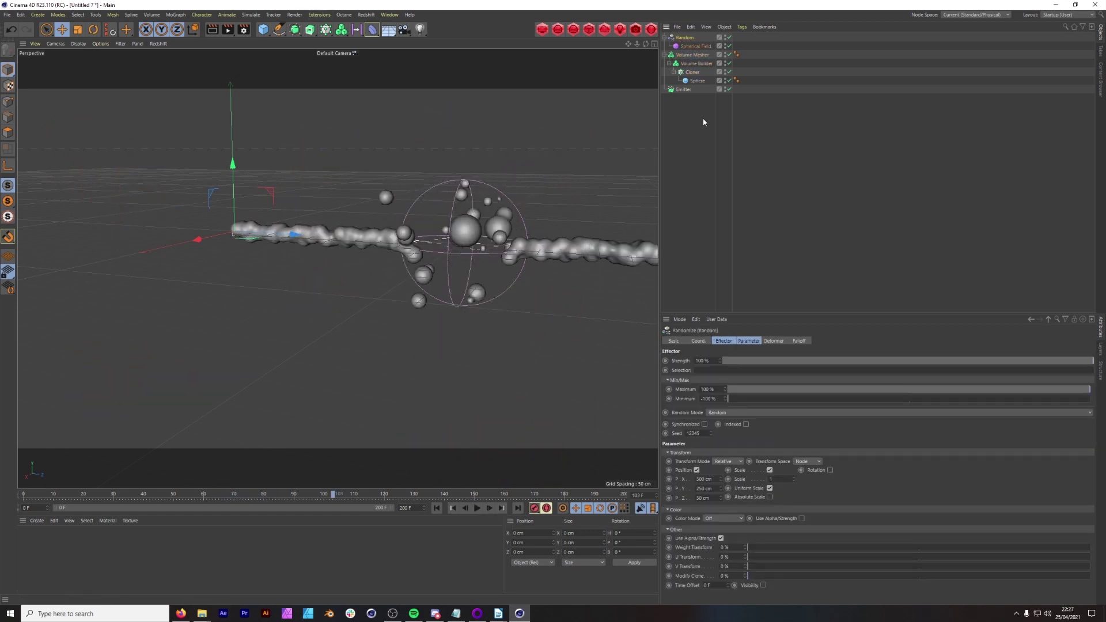
left_click(684, 89)
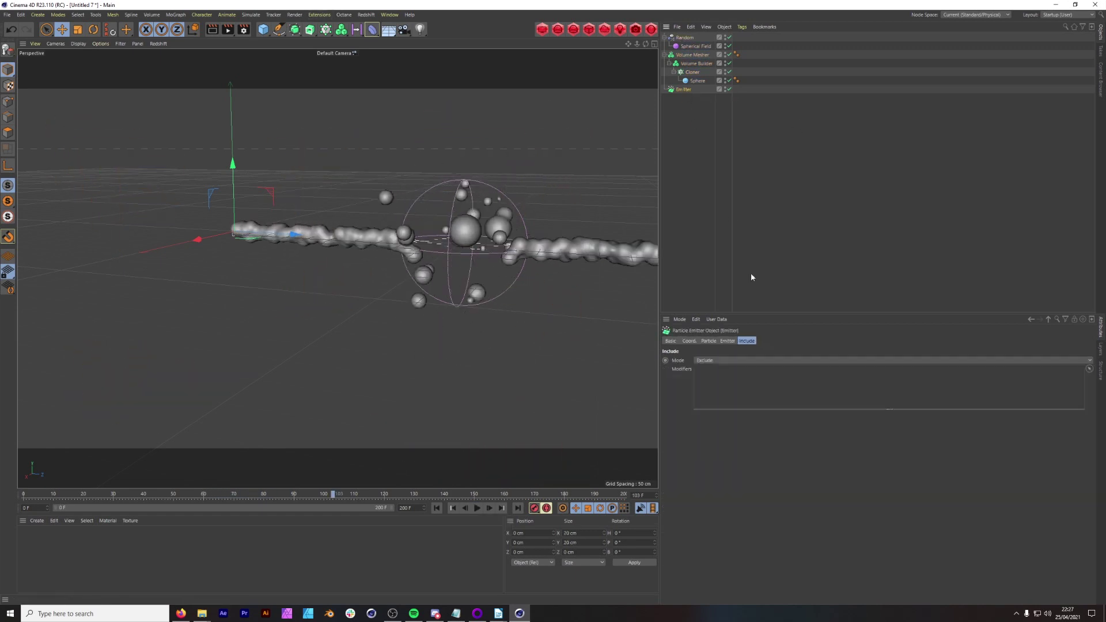
left_click(253, 15)
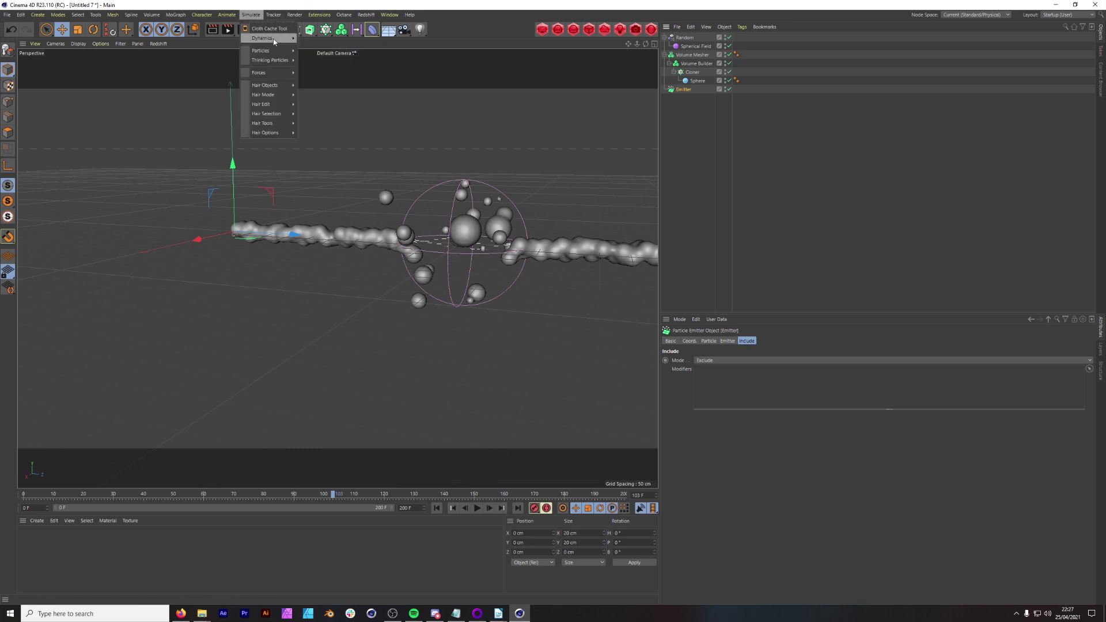
mouse_move(274, 41)
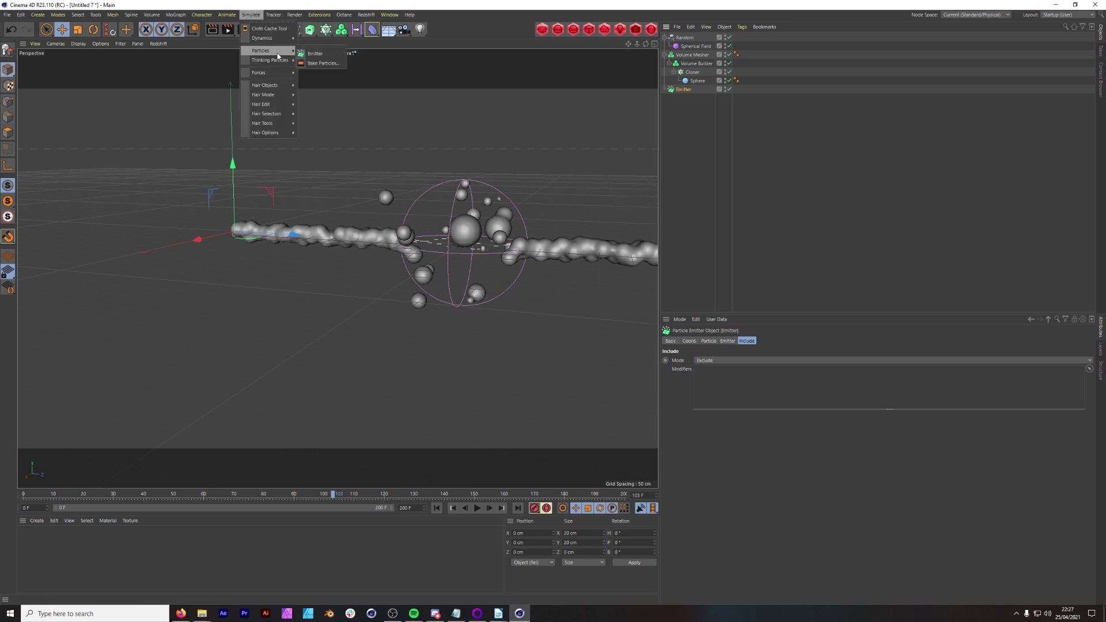
mouse_move(277, 76)
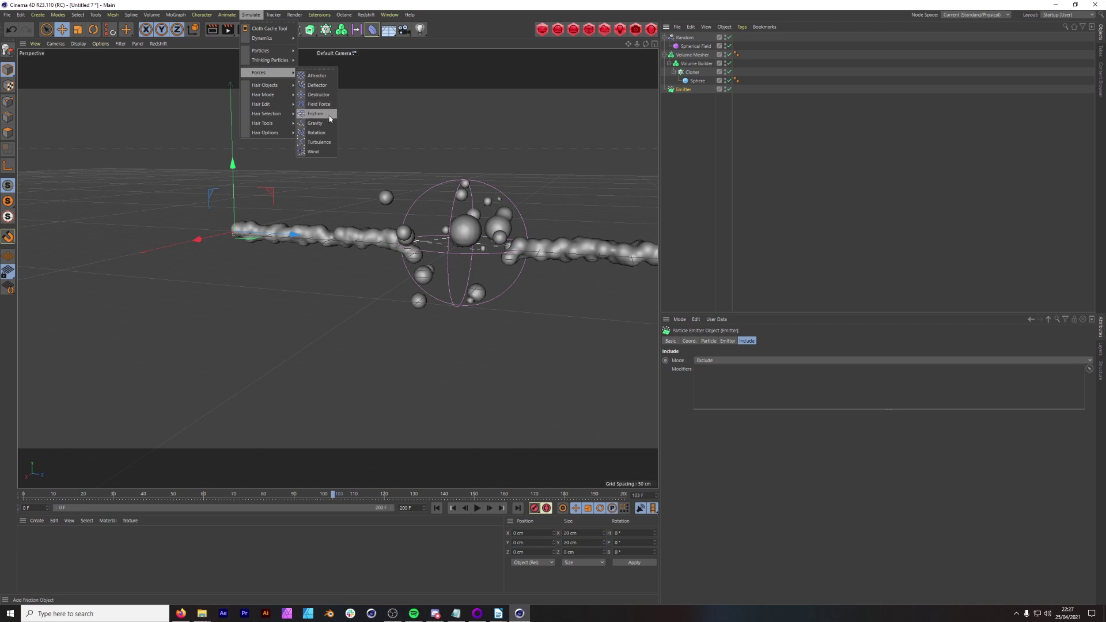
left_click(319, 142)
- Switch the Emitter's modifier mode to Include, add Turbulence to its modifiers and run the animation
left_click(685, 99)
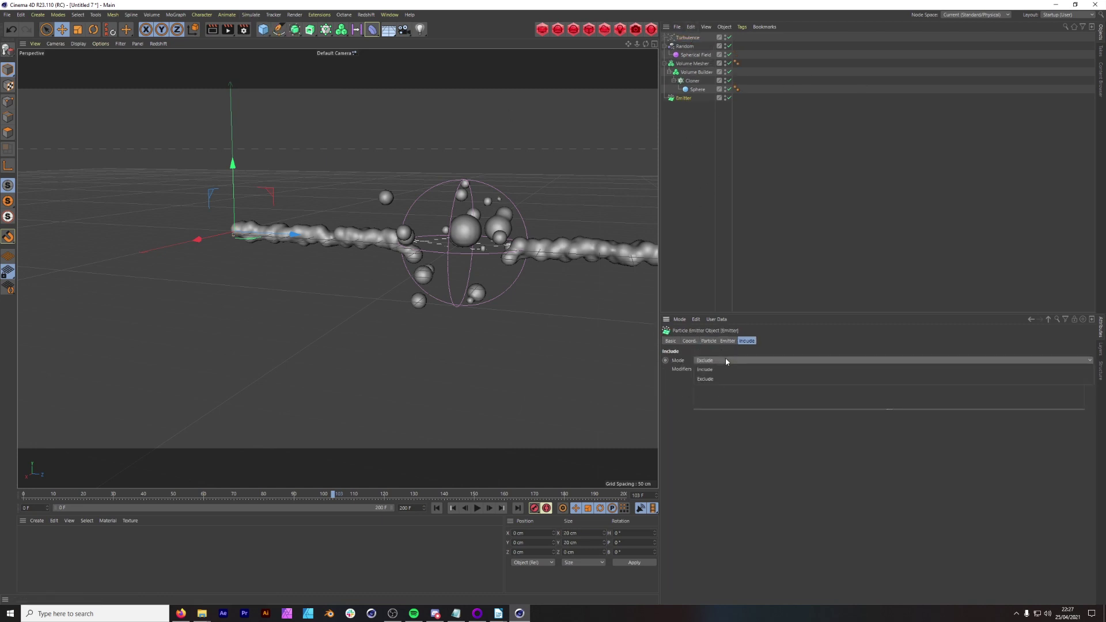
left_click(725, 360)
left_click(455, 509)
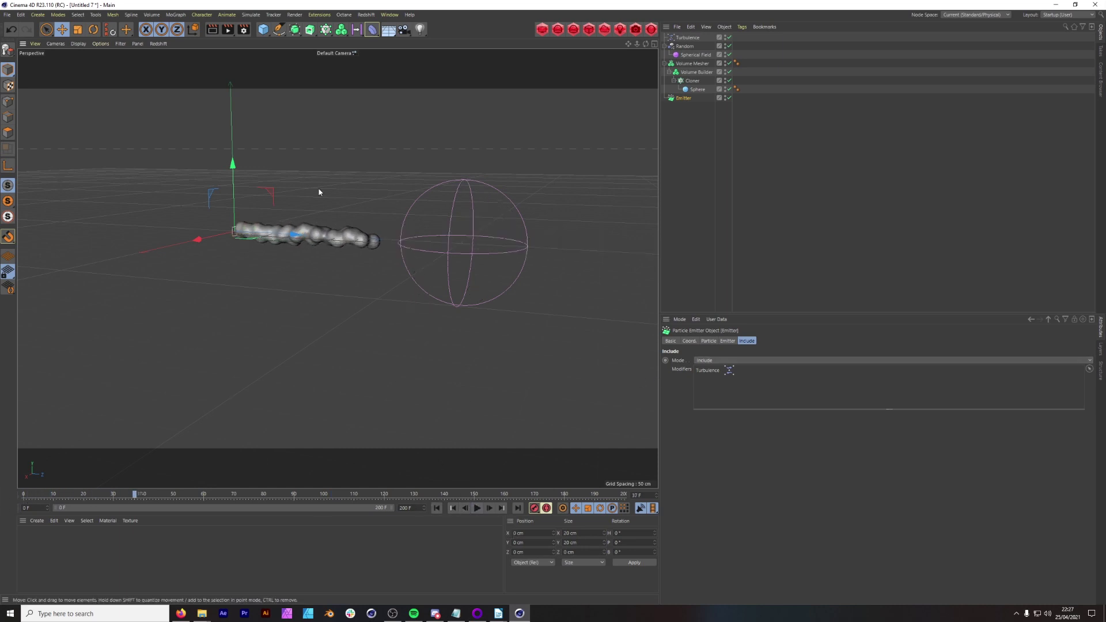
- Replay the animation from frame 0 and examine how Turbulence affects the stream between the Emitter and the Spherical Field
scroll(317, 210, "up", 5)
left_click_drag(32, 499, 2, 497)
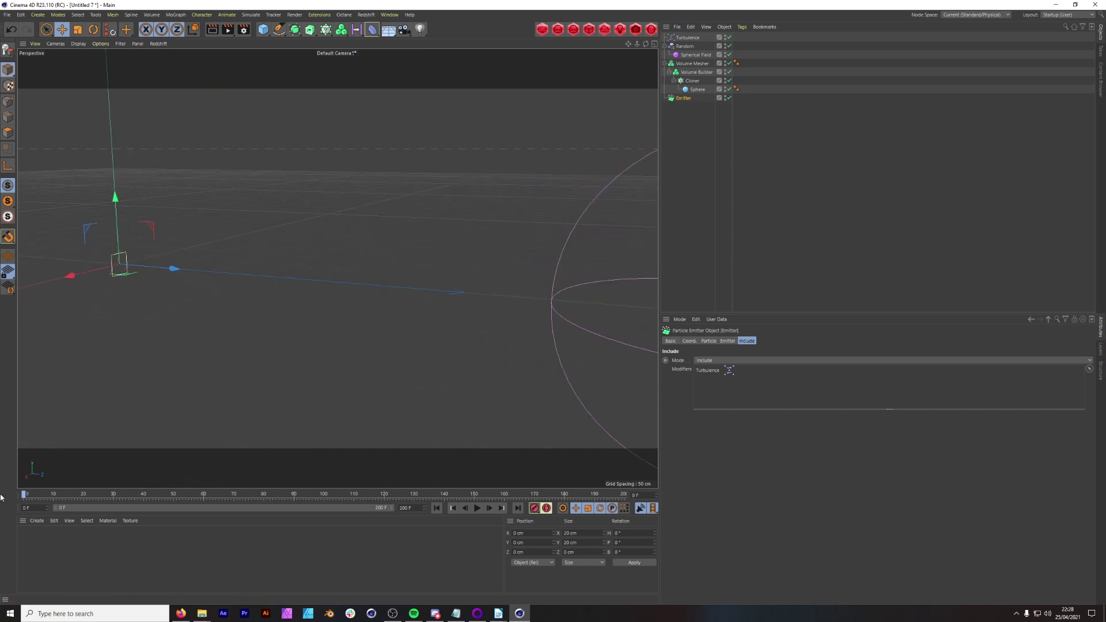
left_click(477, 508)
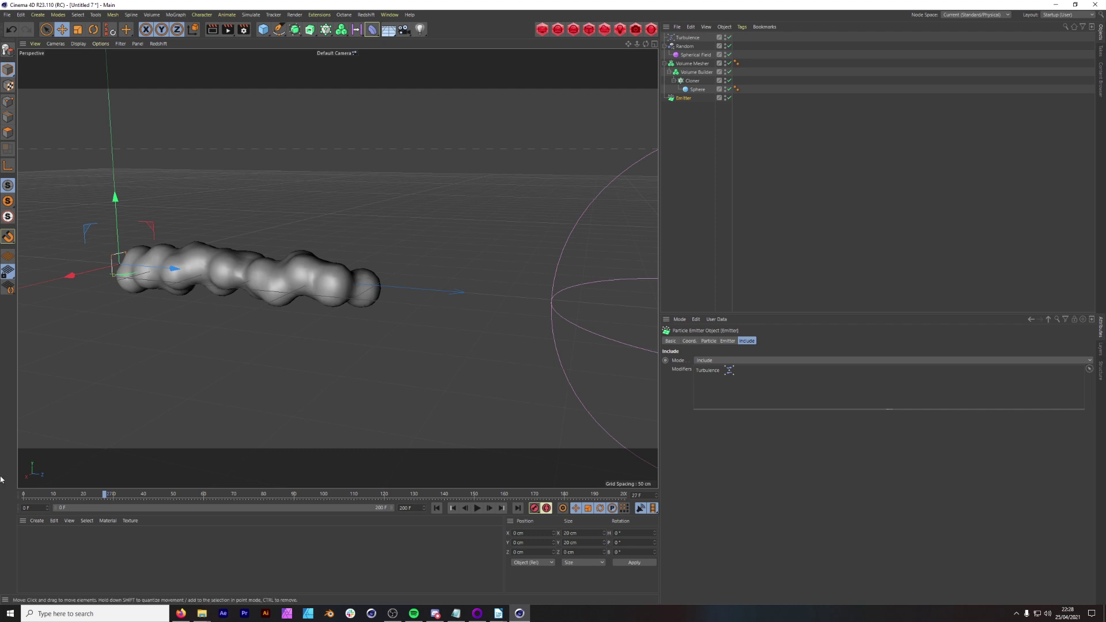
left_click(438, 508)
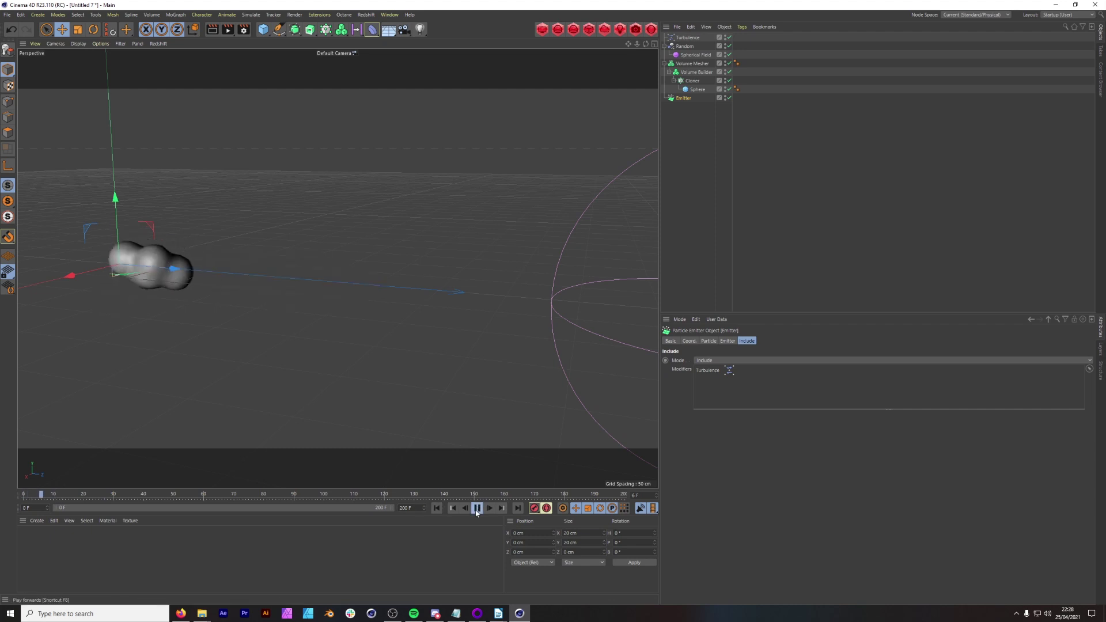
left_click(476, 511)
scroll(416, 358, "down", 5)
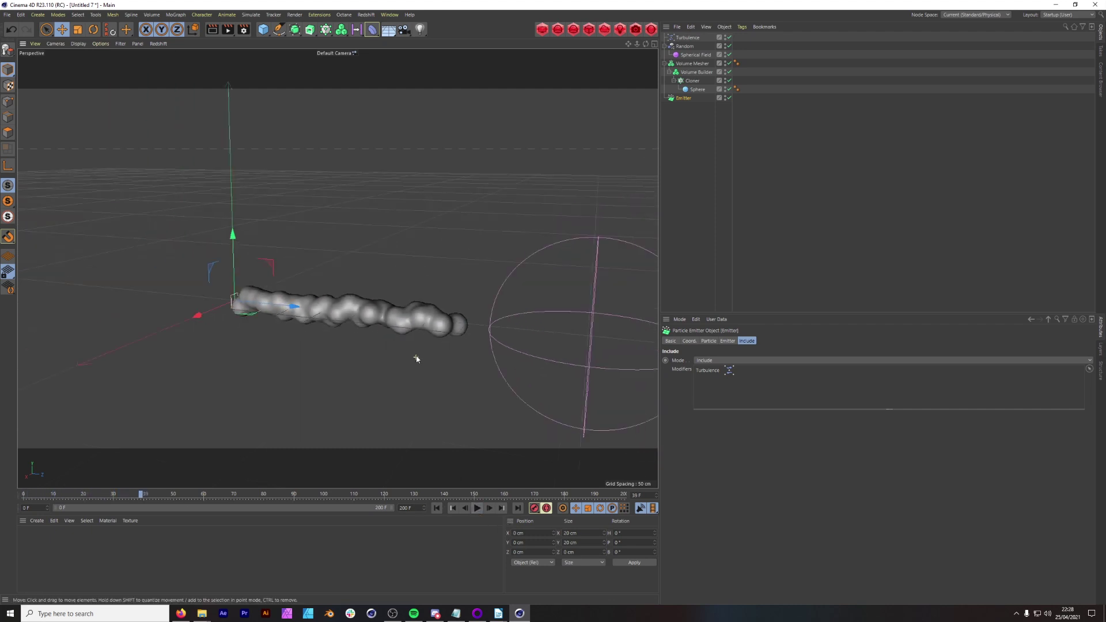
middle_click_drag(449, 294, 297, 211, "alt")
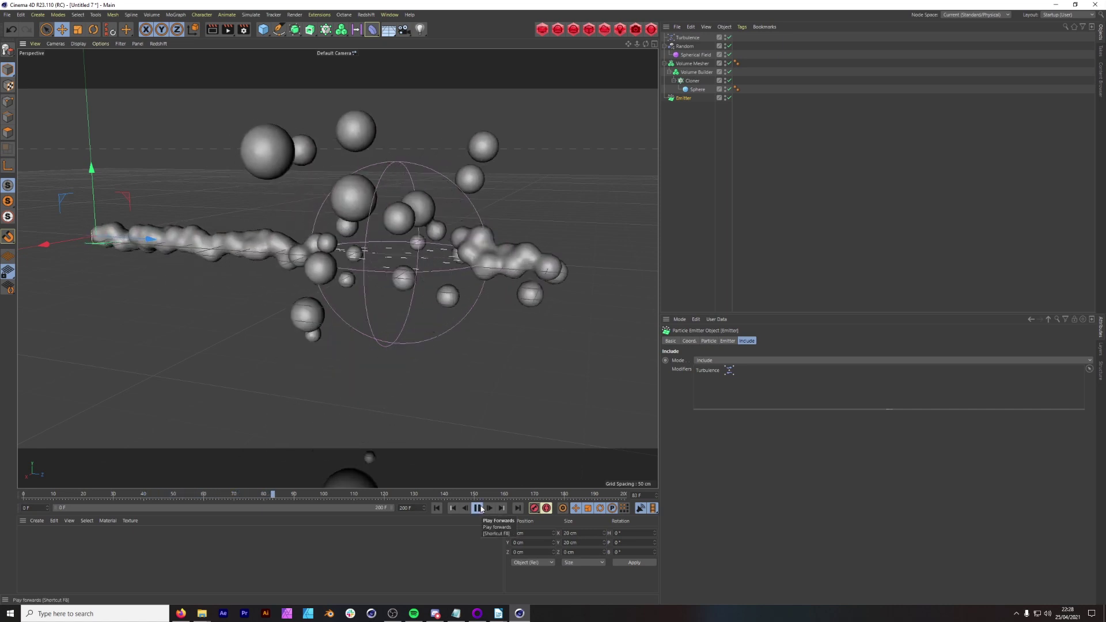
- Continue the playback and examine from several angles how the spheres scatter and merge around the Spherical Field
left_click(481, 509)
middle_click_drag(496, 236, 383, 213, "alt")
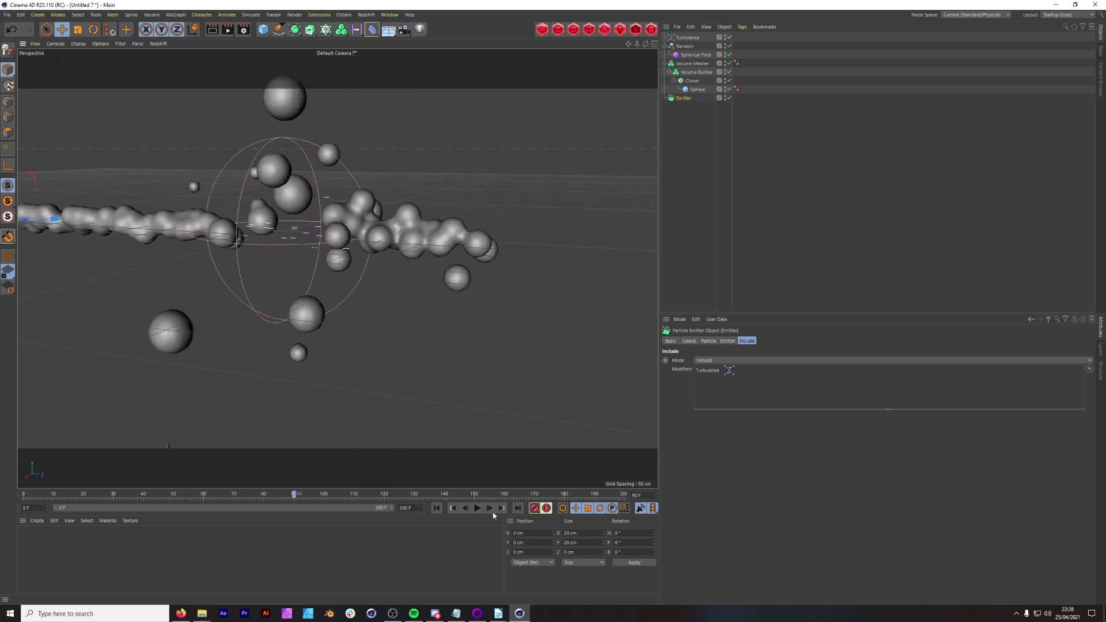
left_click(477, 508)
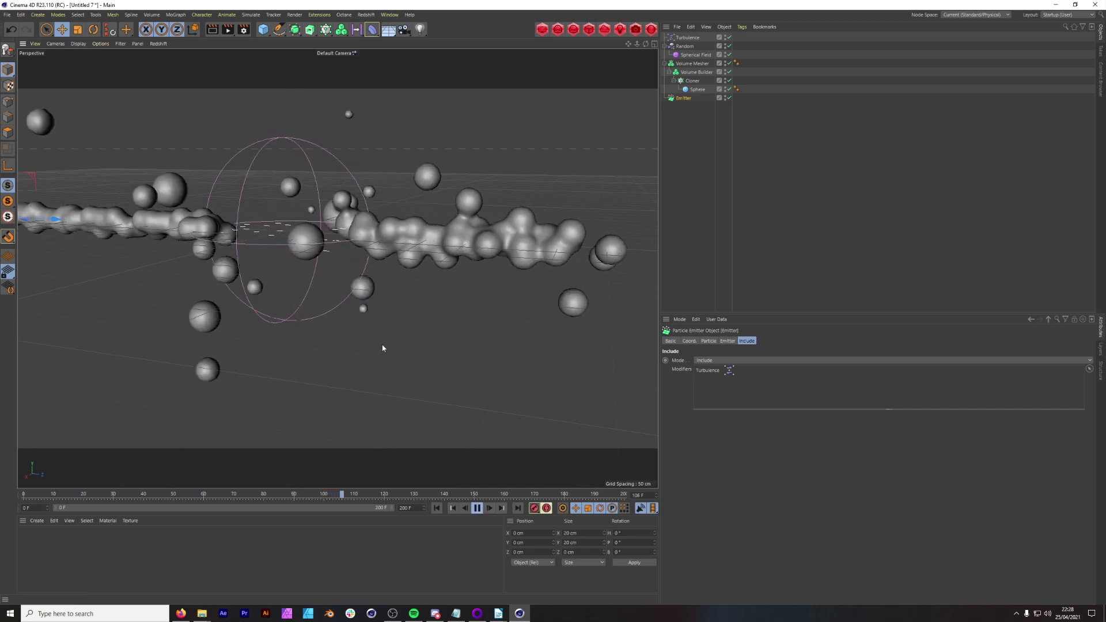
scroll(488, 246, "down", 4)
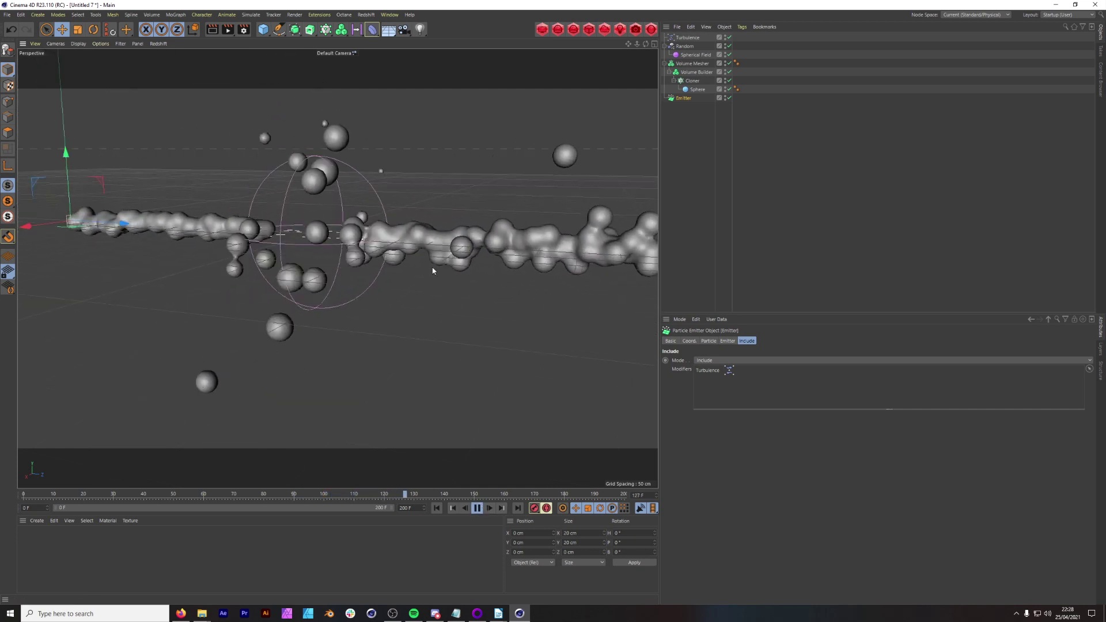
left_click_drag(365, 263, 271, 270, "alt")
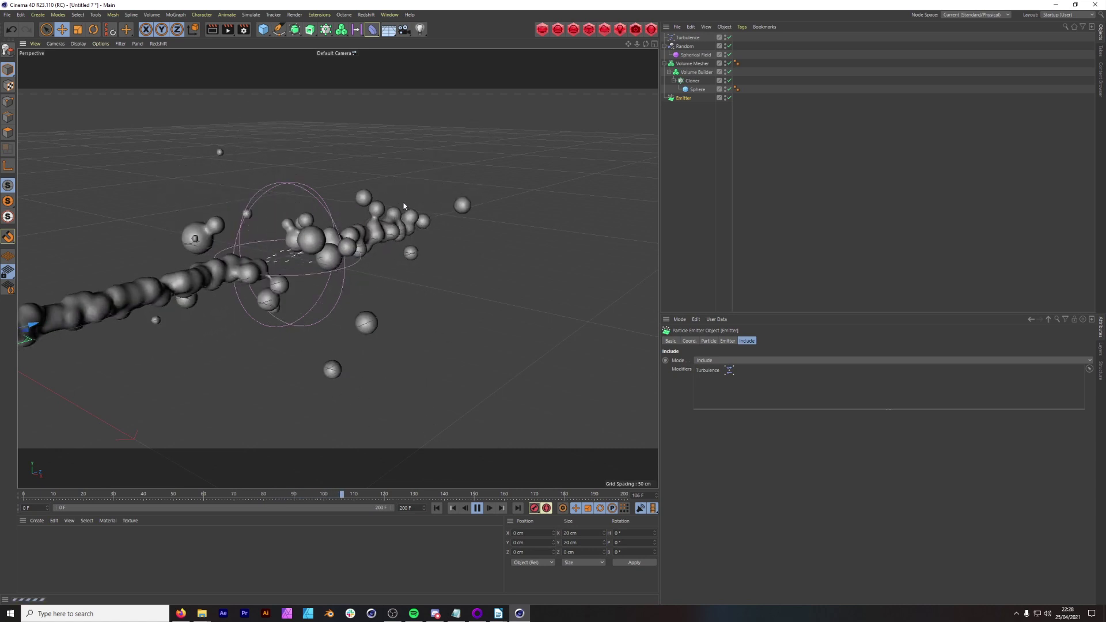
mouse_move(433, 204)
left_mouse_down("alt")
mouse_move(279, 211)
mouse_move(429, 212)
left_mouse_up("alt")
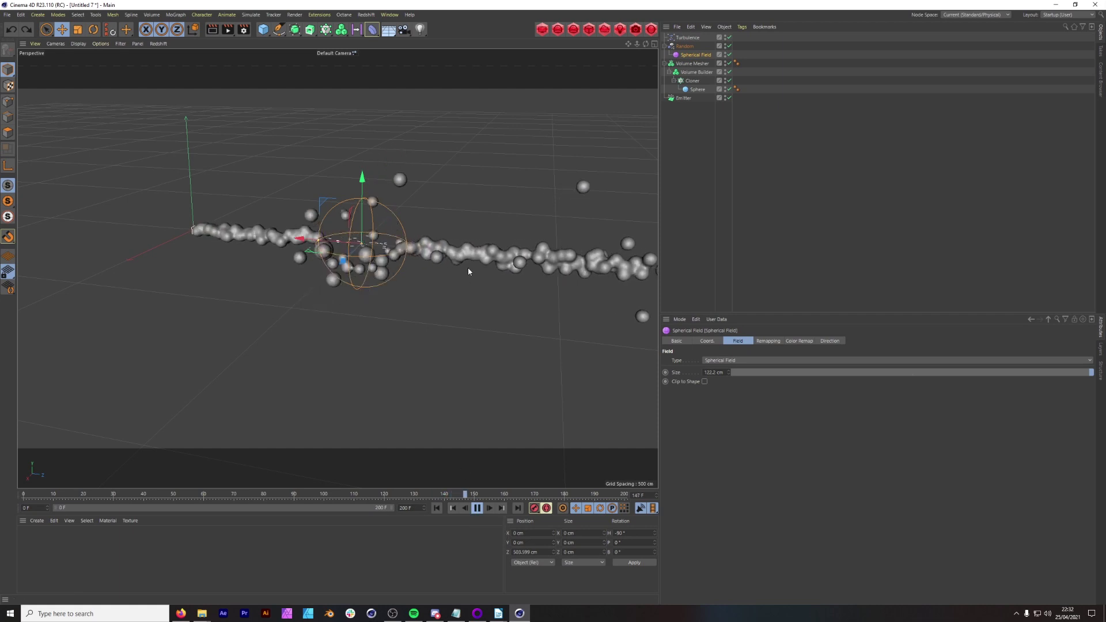
scroll(413, 219, "up", 1)
scroll(413, 219, "up", 2)
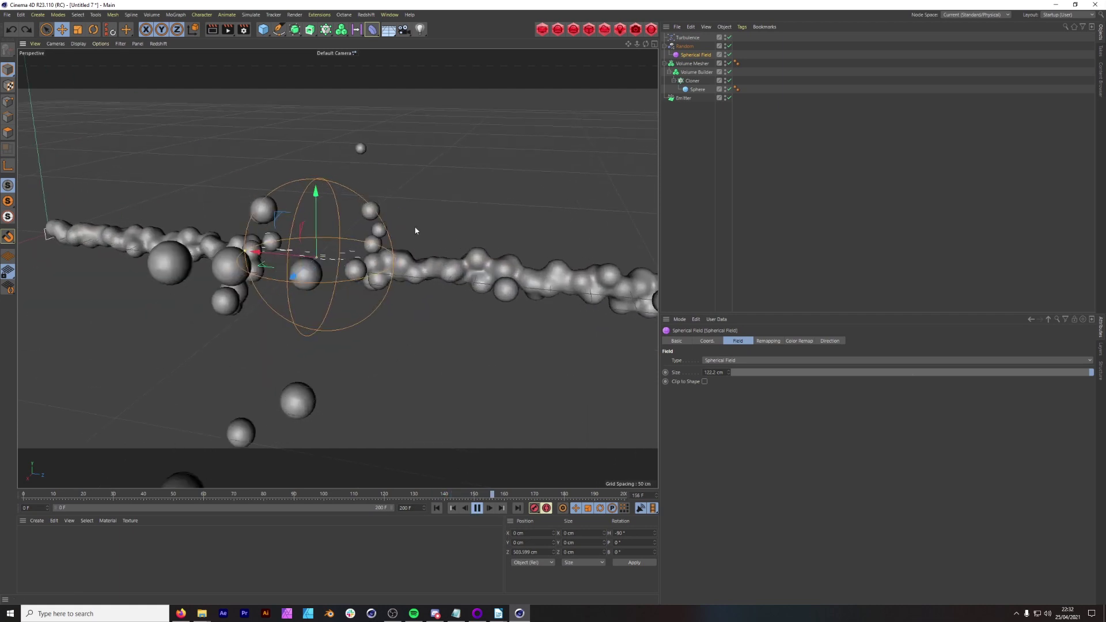